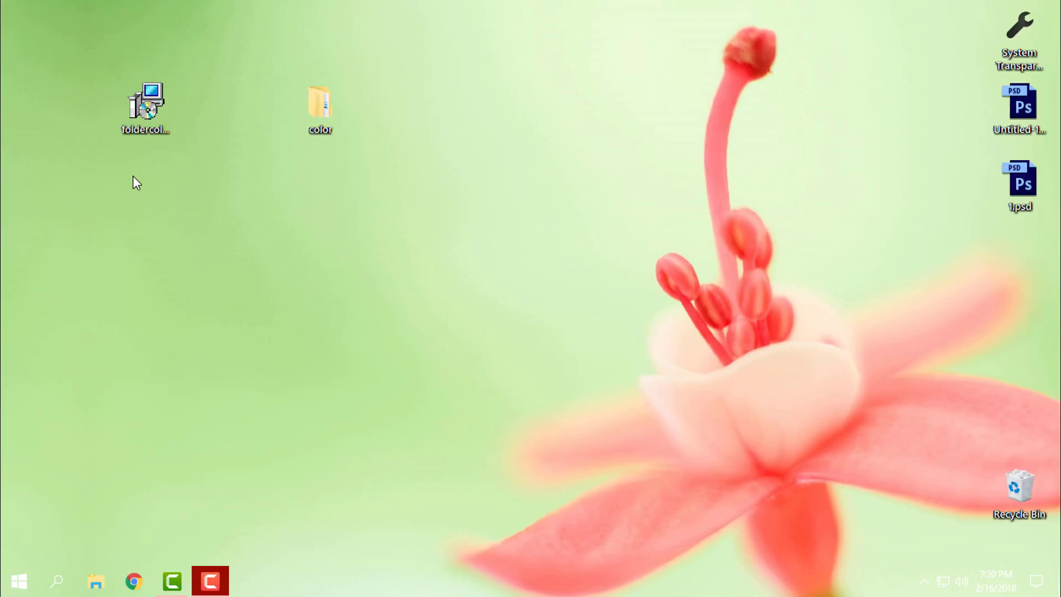
- Select the 'color' folder on the desktop and open Windows search
{"action": "left_click", "coordinate": [155, 138]}
{"action": "left_click", "coordinate": [127, 214]}
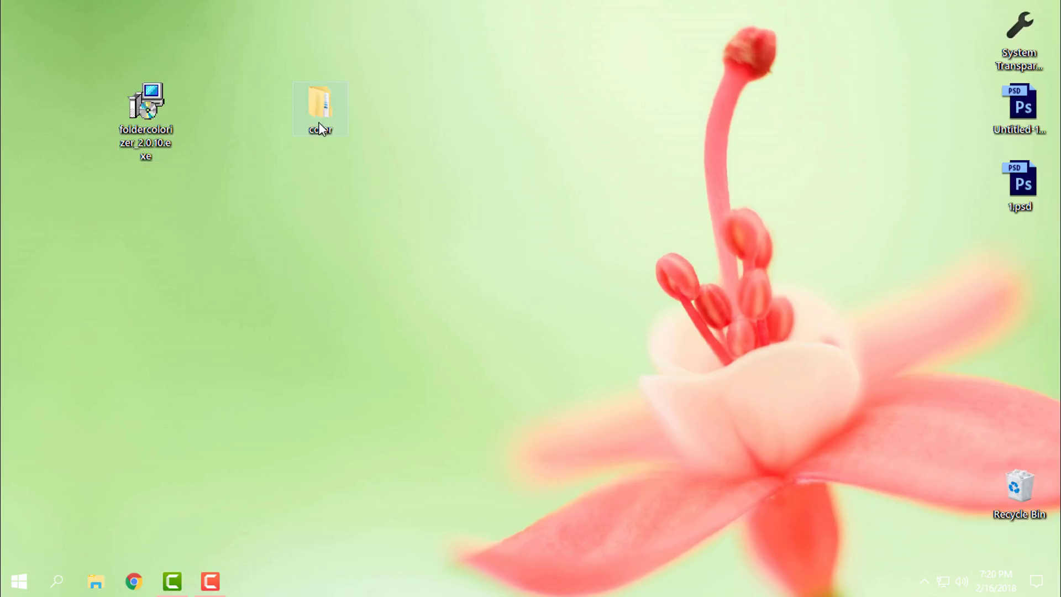
{"action": "key", "text": "Right"}
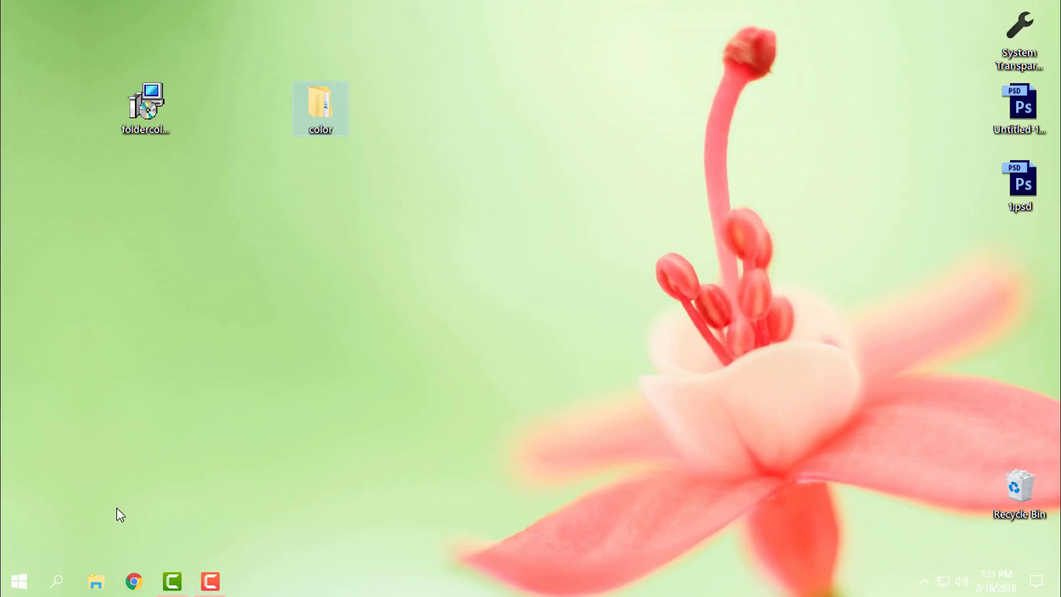
{"action": "left_click", "coordinate": [58, 580]}
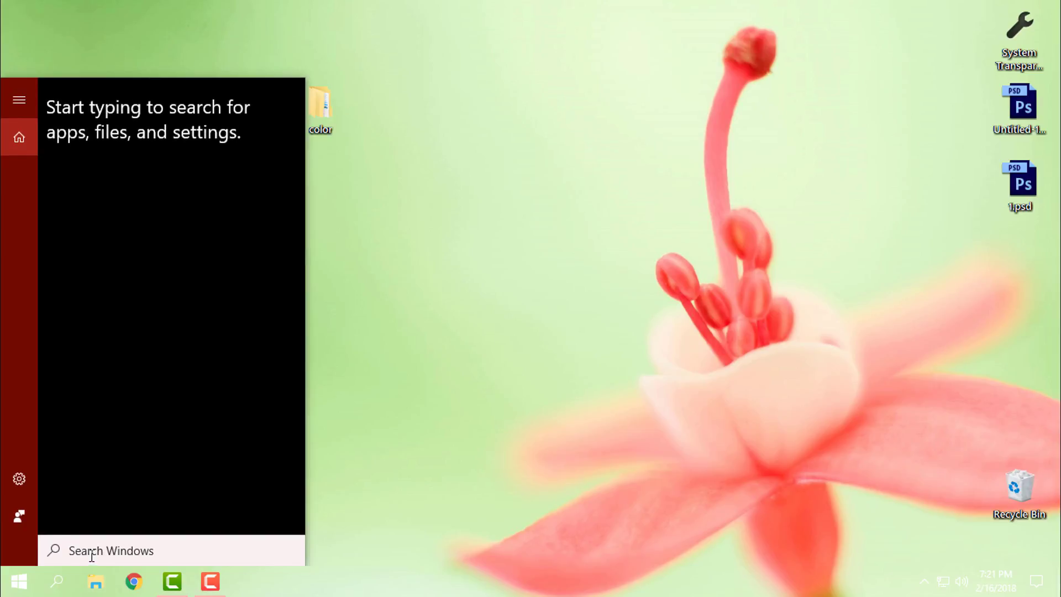
- Search Windows for 'folder option'
{"action": "type", "text": "folder"}
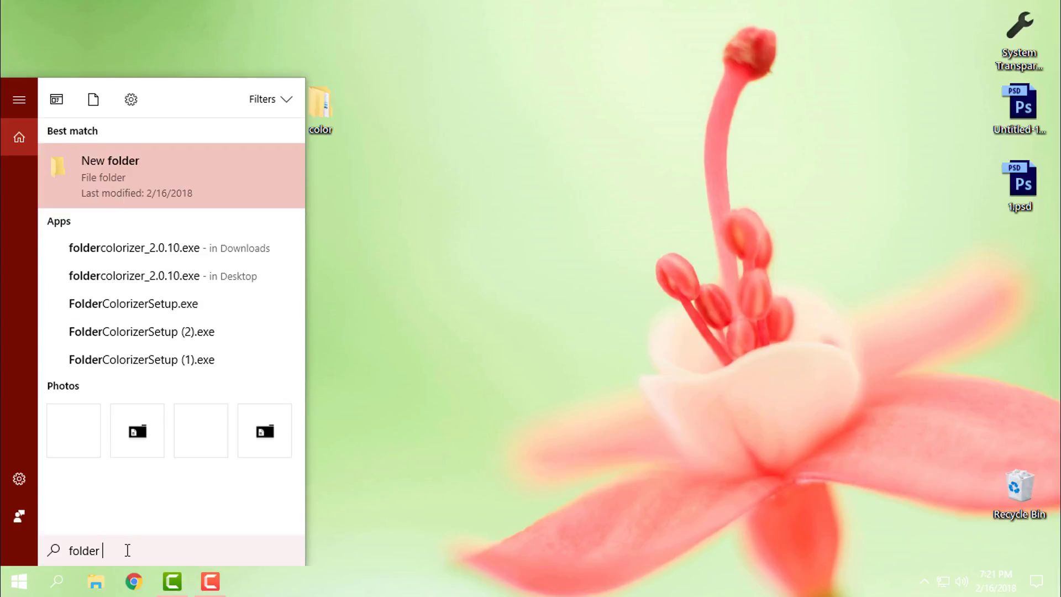
{"action": "type", "text": " option"}
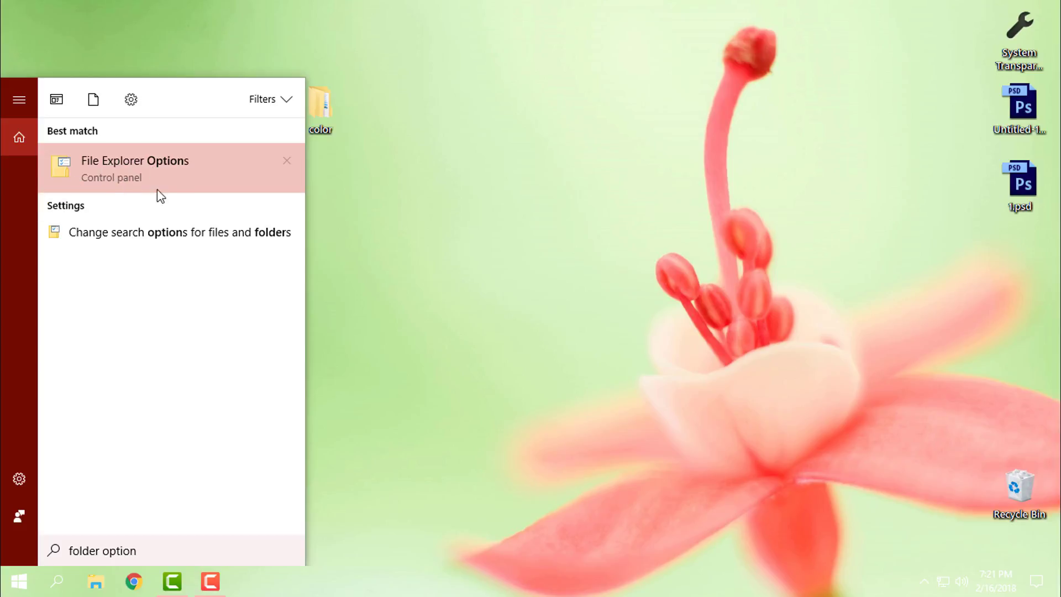
- In File Explorer Options, stop hiding protected operating system files, accept the warning, and save
{"action": "left_click", "coordinate": [126, 167]}
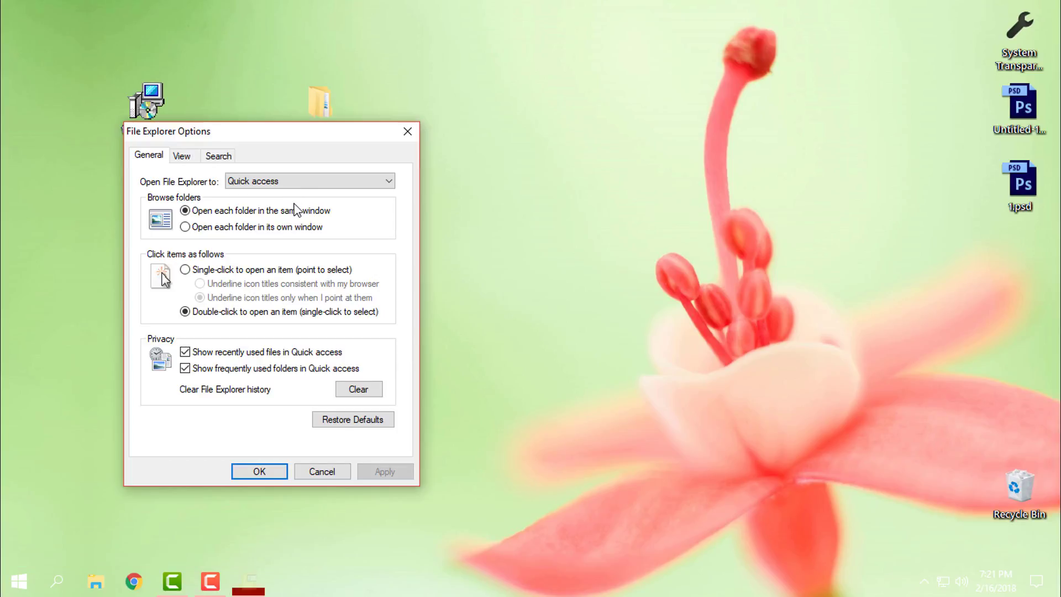
{"action": "left_click", "coordinate": [182, 158]}
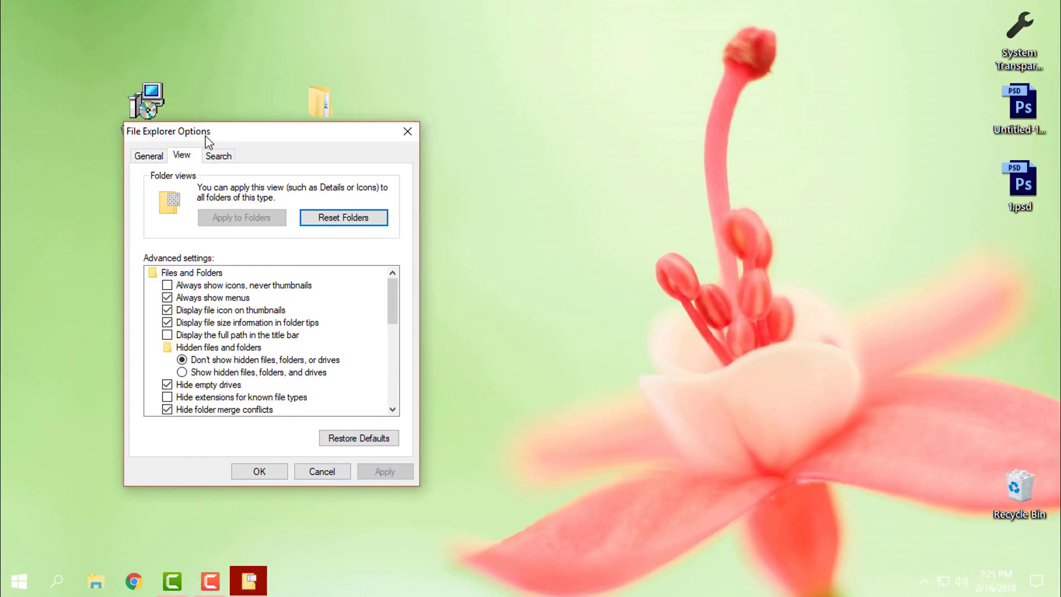
{"action": "left_click_drag", "start_coordinate": [204, 138], "coordinate": [304, 103]}
{"action": "scroll", "coordinate": [344, 293], "scroll_direction": "down", "scroll_amount": 6}
{"action": "scroll", "coordinate": [344, 293], "scroll_direction": "up", "scroll_amount": 6}
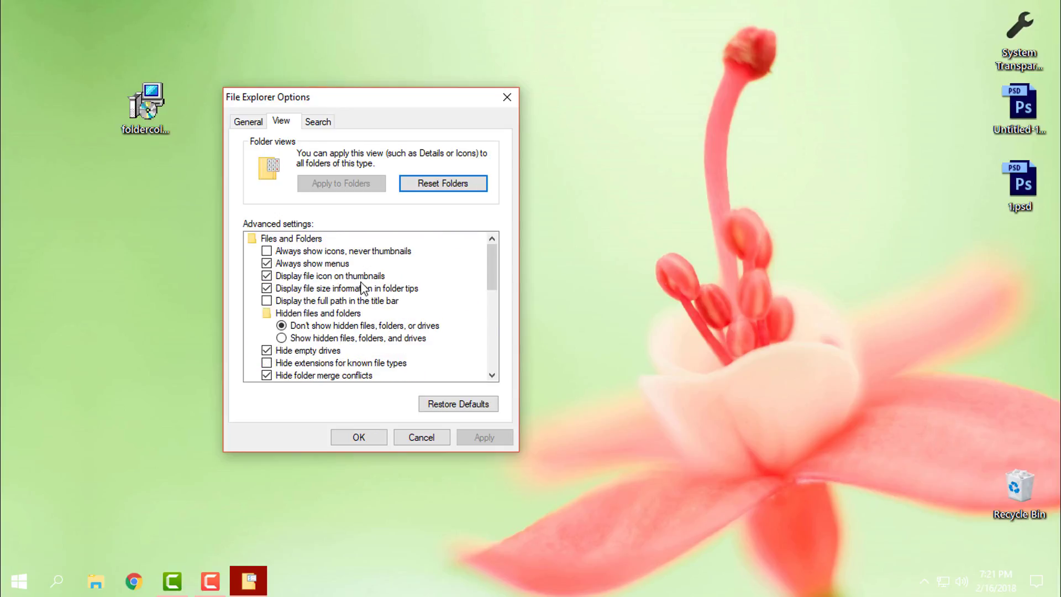
{"action": "scroll", "coordinate": [358, 285], "scroll_direction": "down", "scroll_amount": 3}
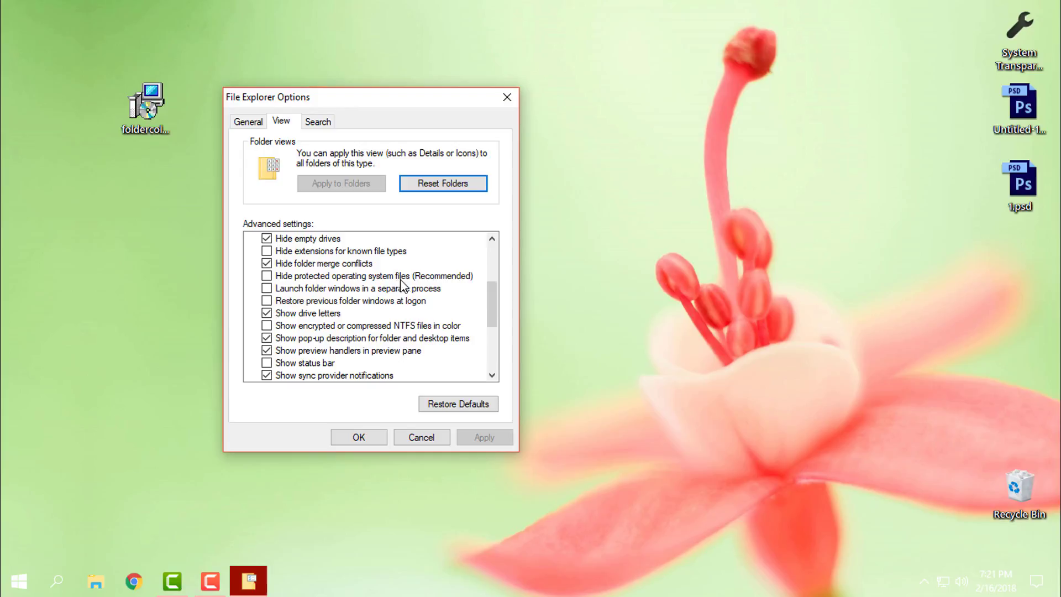
{"action": "left_click", "coordinate": [274, 276]}
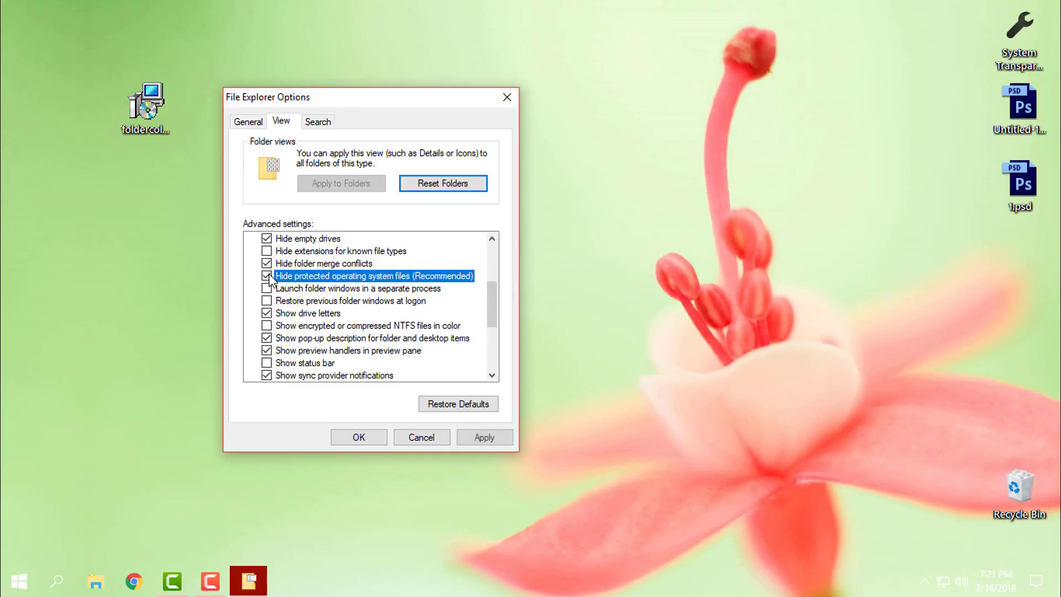
{"action": "left_click", "coordinate": [271, 277]}
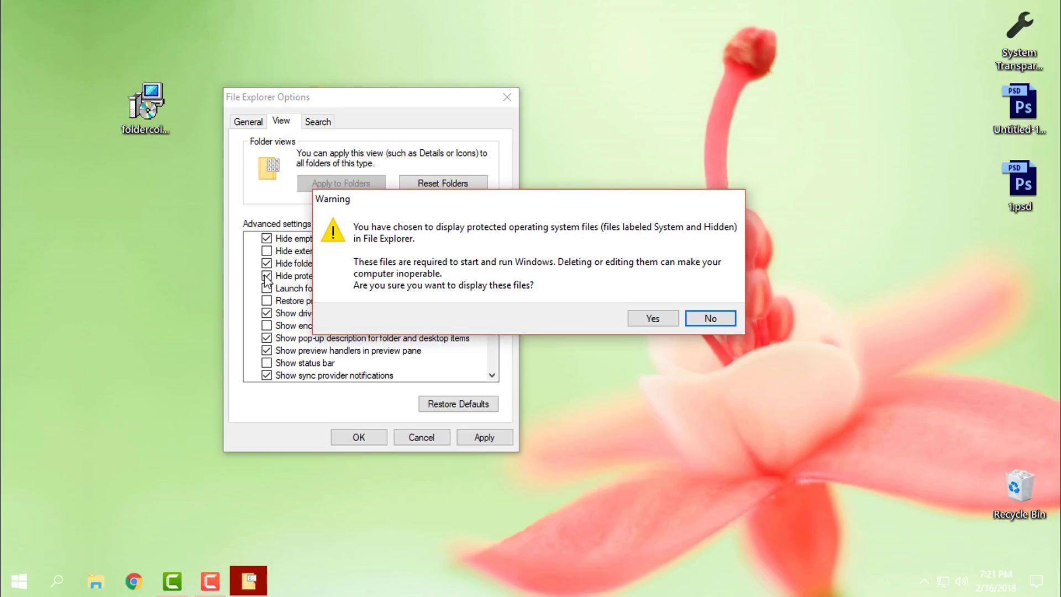
{"action": "left_click", "coordinate": [652, 320]}
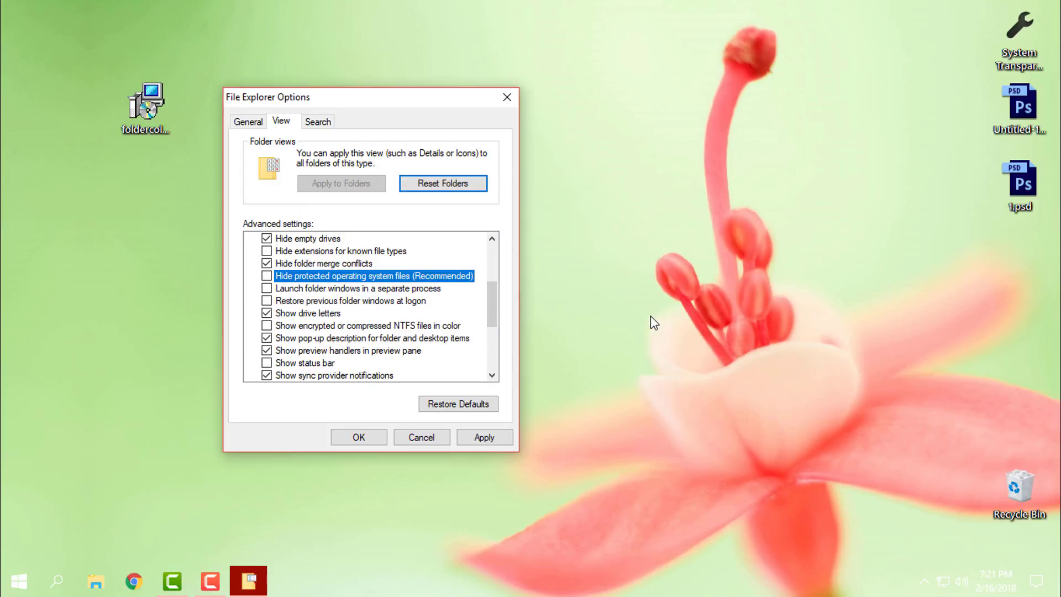
{"action": "left_click", "coordinate": [358, 437]}
{"action": "right_click", "coordinate": [320, 441]}
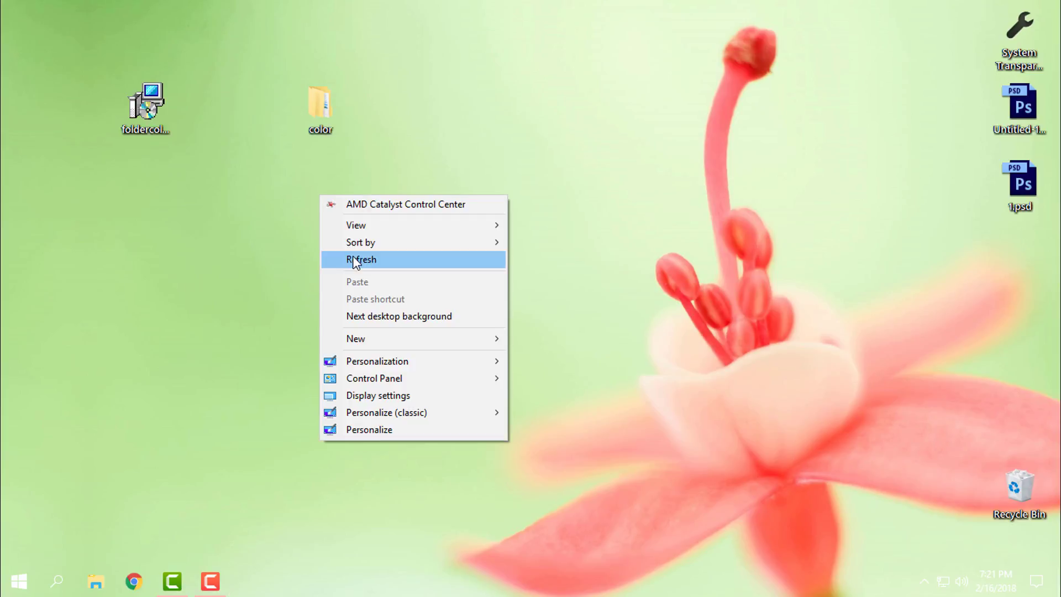
- Refresh the desktop and launch the foldercolorizer 2.0.10.exe installer
{"action": "left_click", "coordinate": [356, 257]}
{"action": "double_click", "coordinate": [165, 130]}
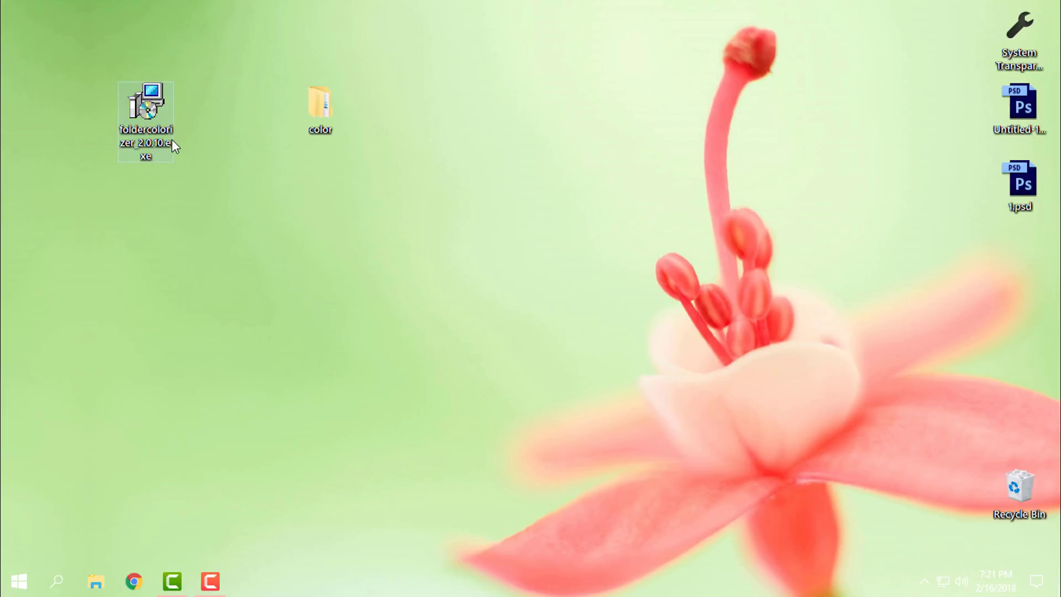
- Install Folder Colorizer, accepting the license and charity terms through to completion
{"action": "double_click", "coordinate": [138, 122]}
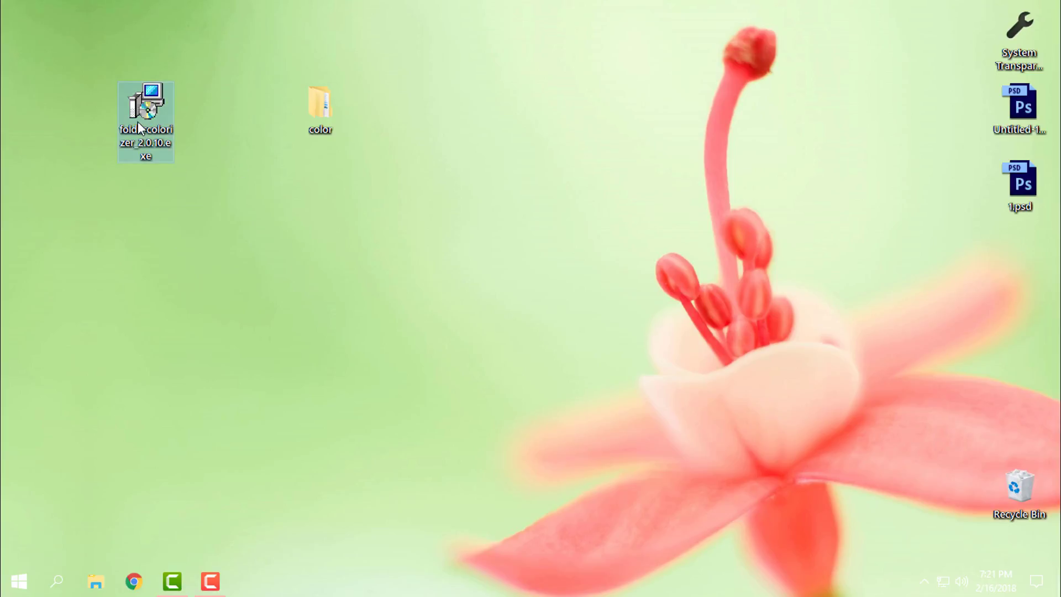
{"action": "left_click", "coordinate": [577, 306]}
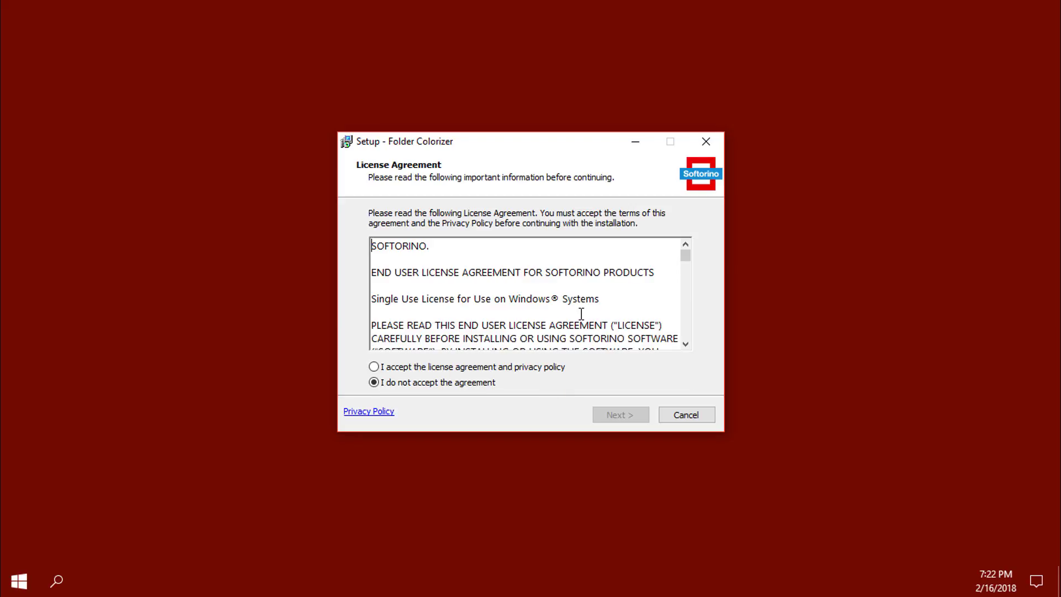
{"action": "left_click", "coordinate": [433, 369]}
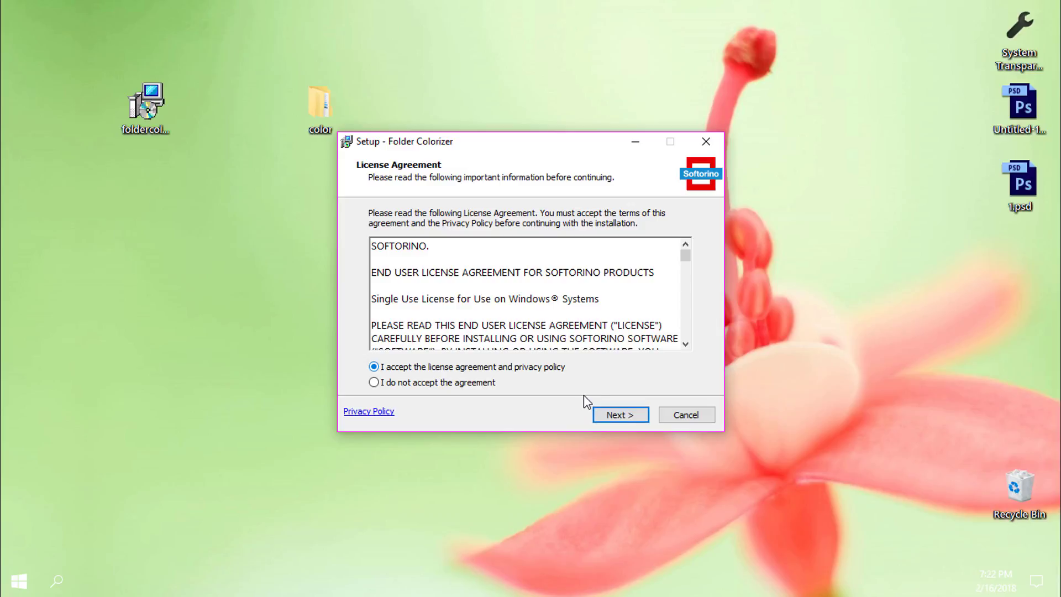
{"action": "left_click", "coordinate": [610, 419]}
{"action": "left_click", "coordinate": [616, 419]}
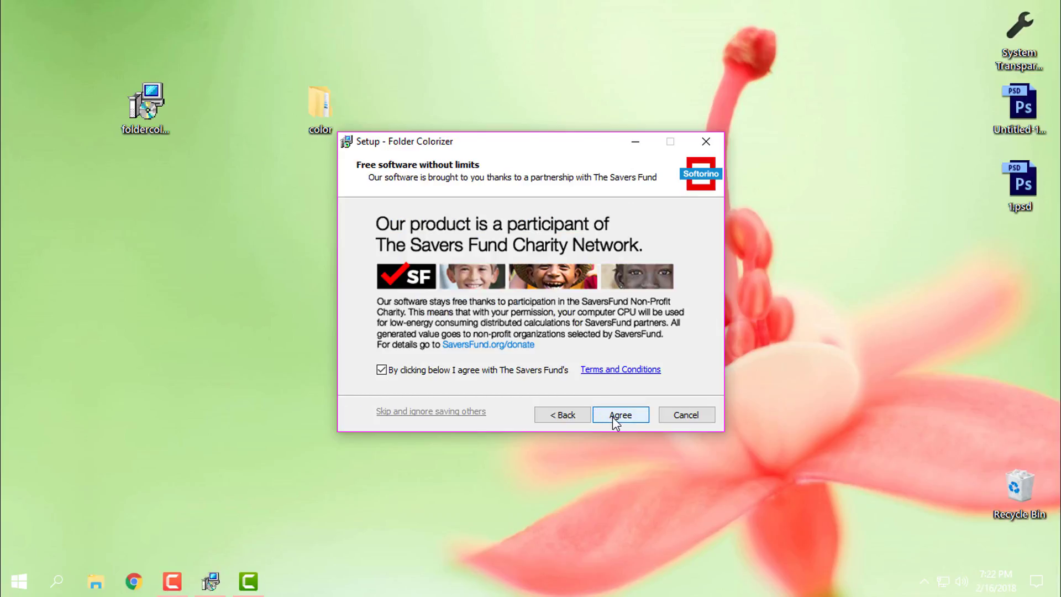
{"action": "left_click", "coordinate": [626, 419]}
{"action": "left_click", "coordinate": [624, 419]}
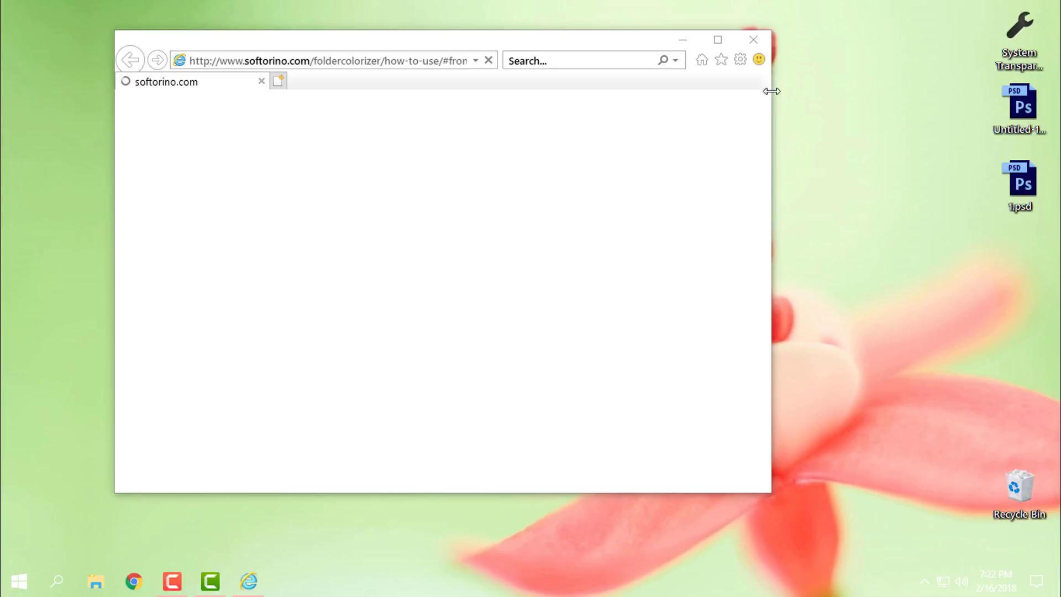
- Close Internet Explorer and select the 'color' folder on the desktop
{"action": "left_click", "coordinate": [755, 40]}
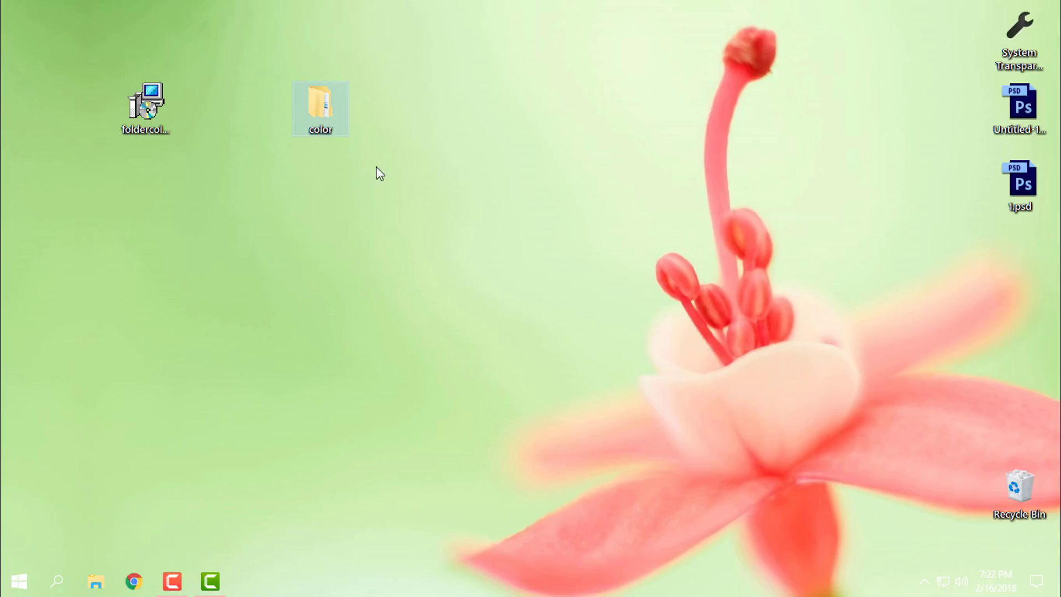
{"action": "left_click", "coordinate": [327, 130]}
- Colorize the 'color' folder Peter River blue and refresh the desktop
{"action": "right_click", "coordinate": [322, 109]}
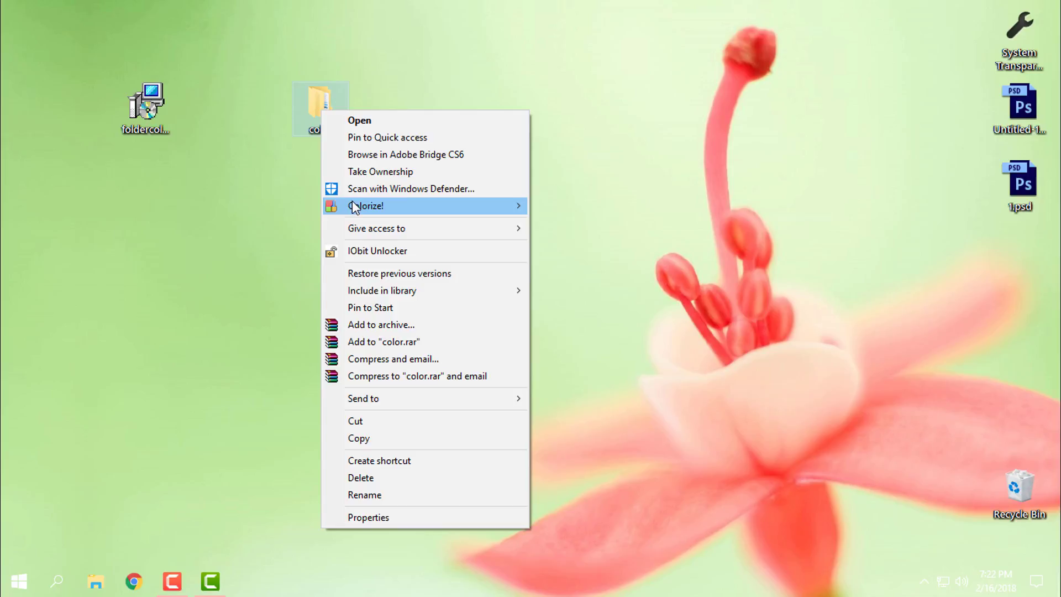
{"action": "mouse_move", "coordinate": [350, 204]}
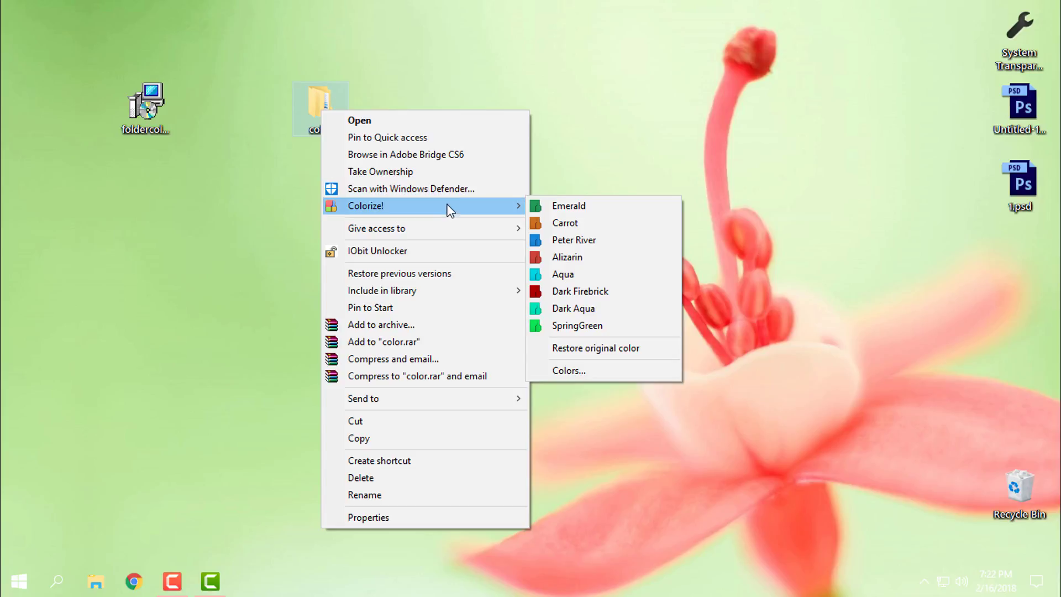
{"action": "mouse_move", "coordinate": [478, 203]}
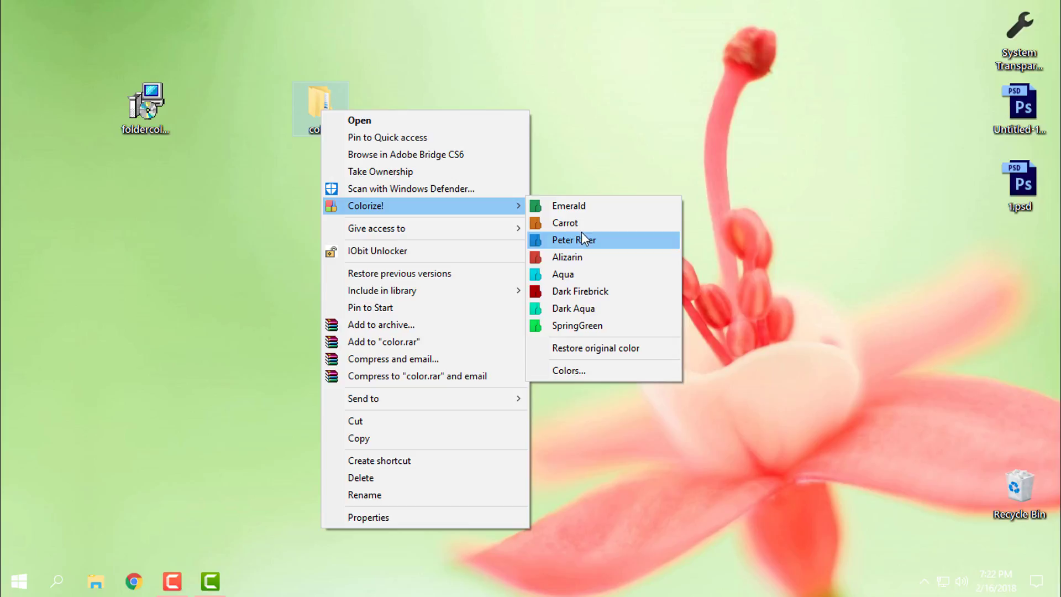
{"action": "left_click", "coordinate": [570, 243]}
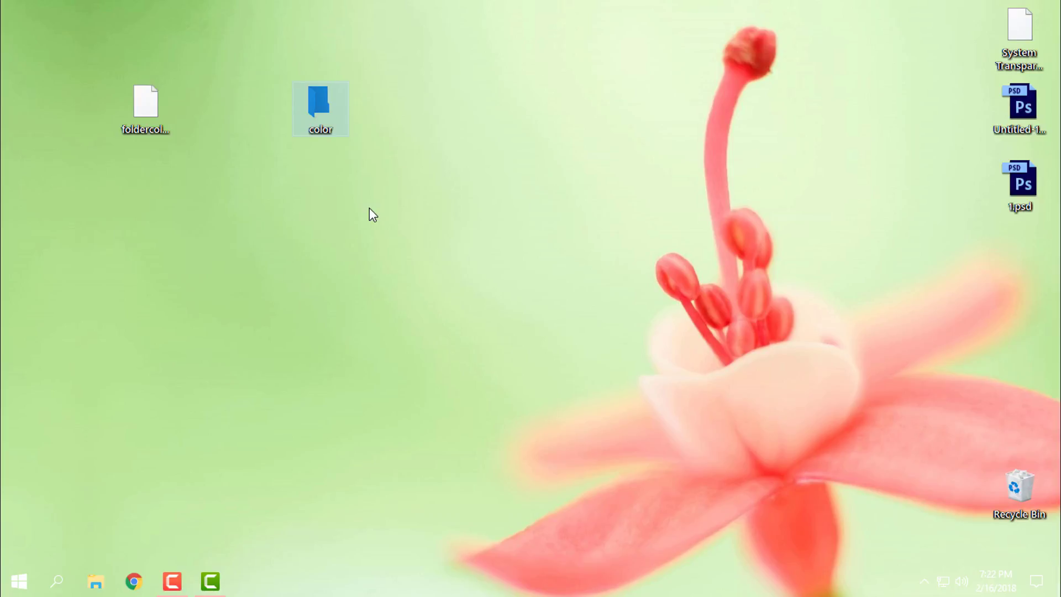
{"action": "right_click", "coordinate": [376, 176]}
{"action": "left_click", "coordinate": [390, 237]}
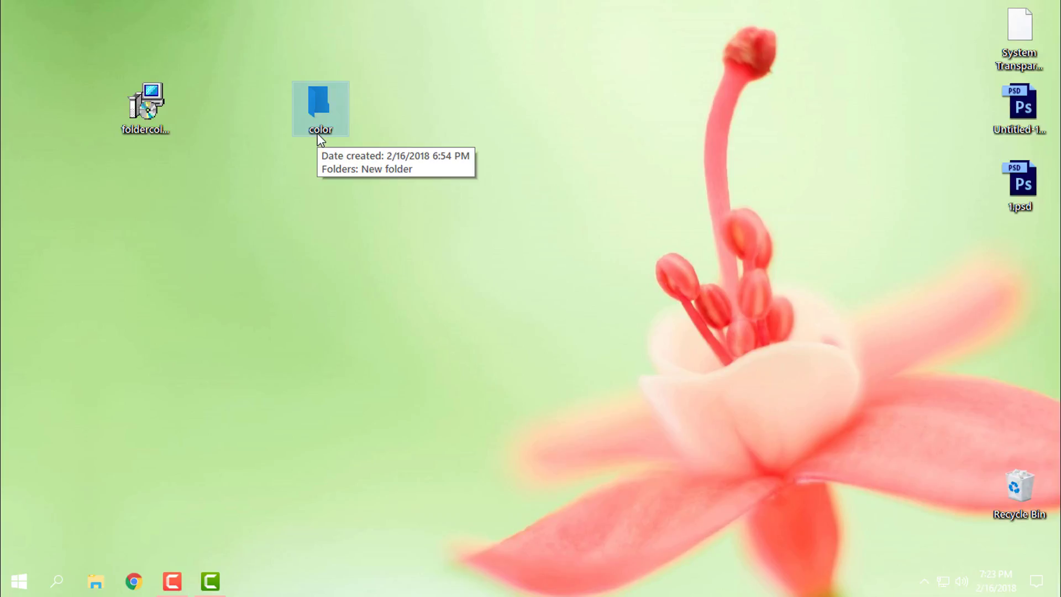
- Open Folder Colorizer's Colors manager from the 'color' folder's Colorize! menu
{"action": "right_click", "coordinate": [330, 98]}
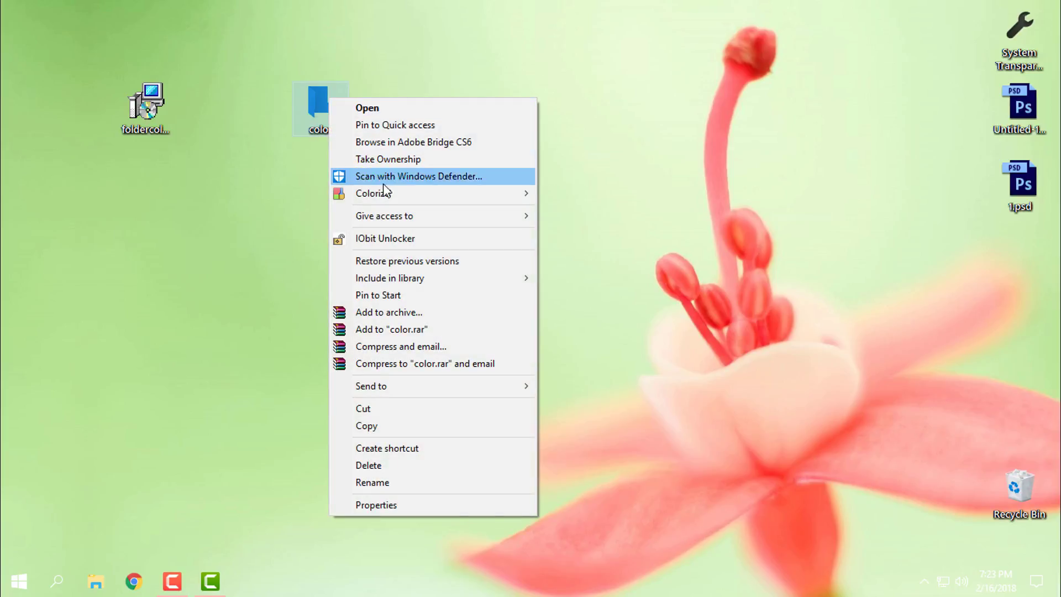
{"action": "mouse_move", "coordinate": [429, 194]}
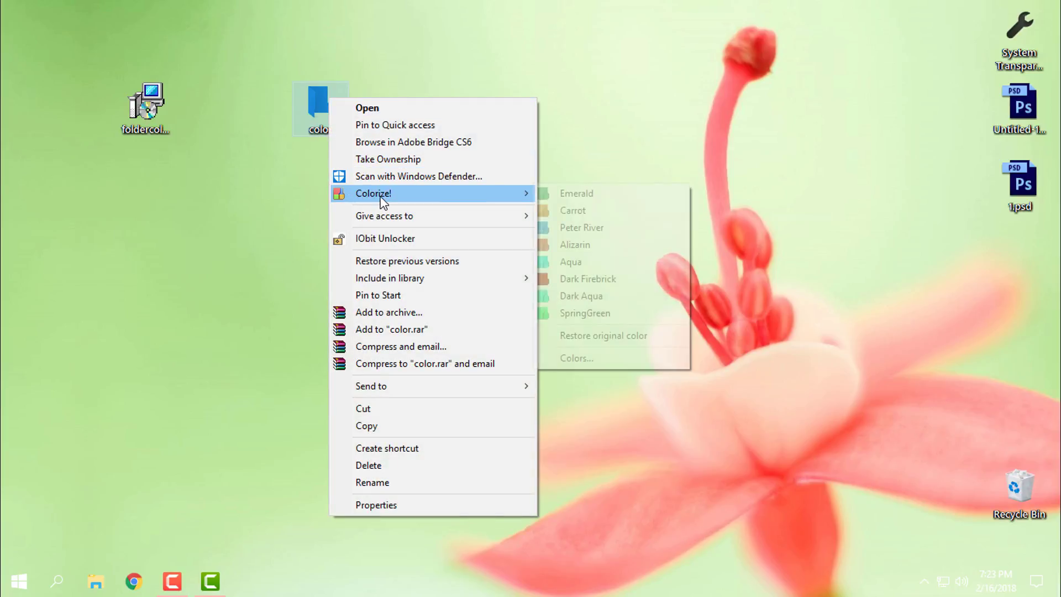
{"action": "left_click", "coordinate": [585, 359]}
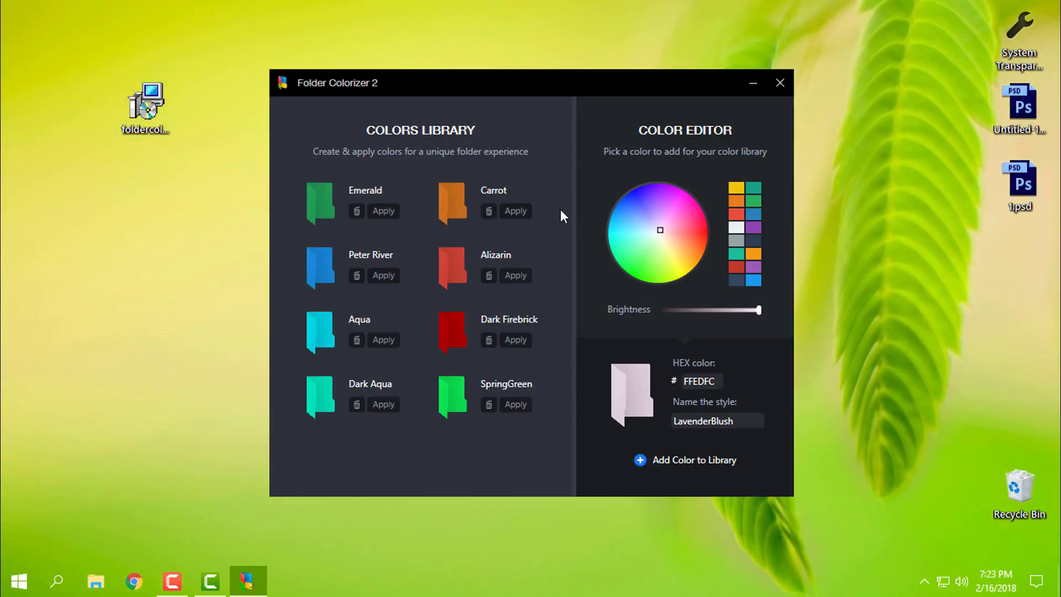
{"action": "left_click_drag", "start_coordinate": [582, 85], "coordinate": [701, 50]}
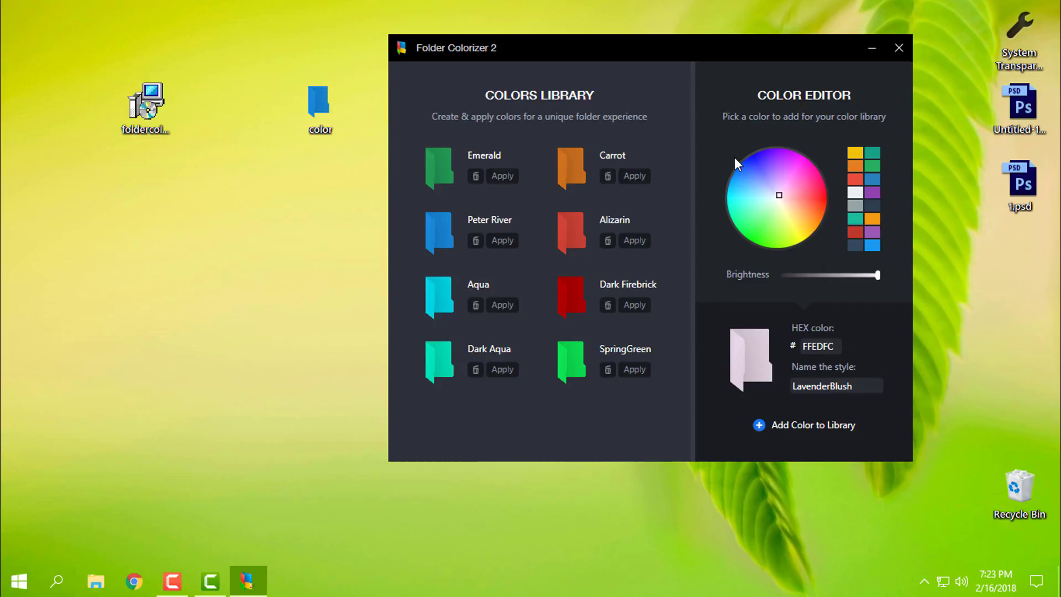
- Pick a red on the wheel, adjust brightness, and add Crimson (FF0033) to the library
{"action": "left_click", "coordinate": [798, 173]}
{"action": "mouse_move", "coordinate": [799, 184]}
{"action": "left_mouse_down"}
{"action": "mouse_move", "coordinate": [755, 191]}
{"action": "mouse_move", "coordinate": [804, 197]}
{"action": "mouse_move", "coordinate": [804, 187]}
{"action": "mouse_move", "coordinate": [760, 200]}
{"action": "mouse_move", "coordinate": [804, 231]}
{"action": "mouse_move", "coordinate": [745, 217]}
{"action": "mouse_move", "coordinate": [741, 177]}
{"action": "mouse_move", "coordinate": [772, 227]}
{"action": "mouse_move", "coordinate": [792, 192]}
{"action": "mouse_move", "coordinate": [790, 233]}
{"action": "mouse_move", "coordinate": [804, 174]}
{"action": "mouse_move", "coordinate": [837, 188]}
{"action": "left_mouse_up"}
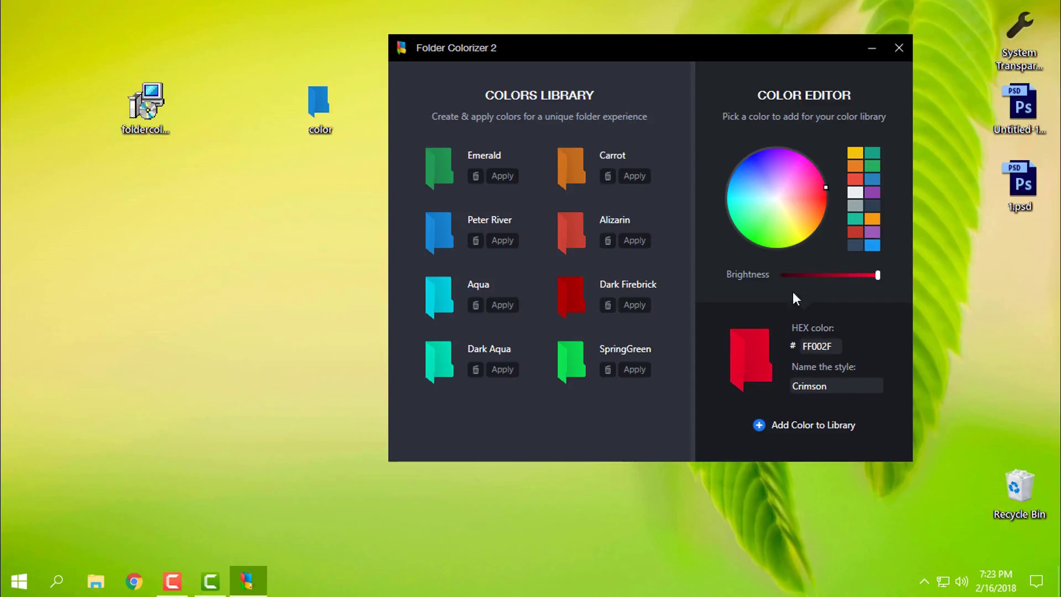
{"action": "left_click_drag", "start_coordinate": [877, 275], "coordinate": [900, 277]}
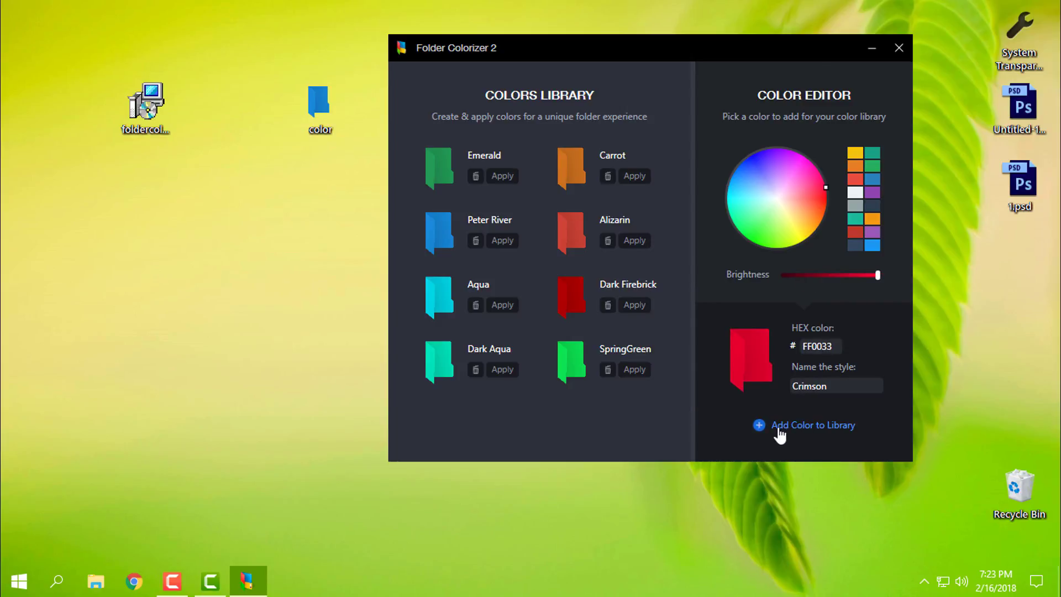
{"action": "left_click", "coordinate": [839, 428]}
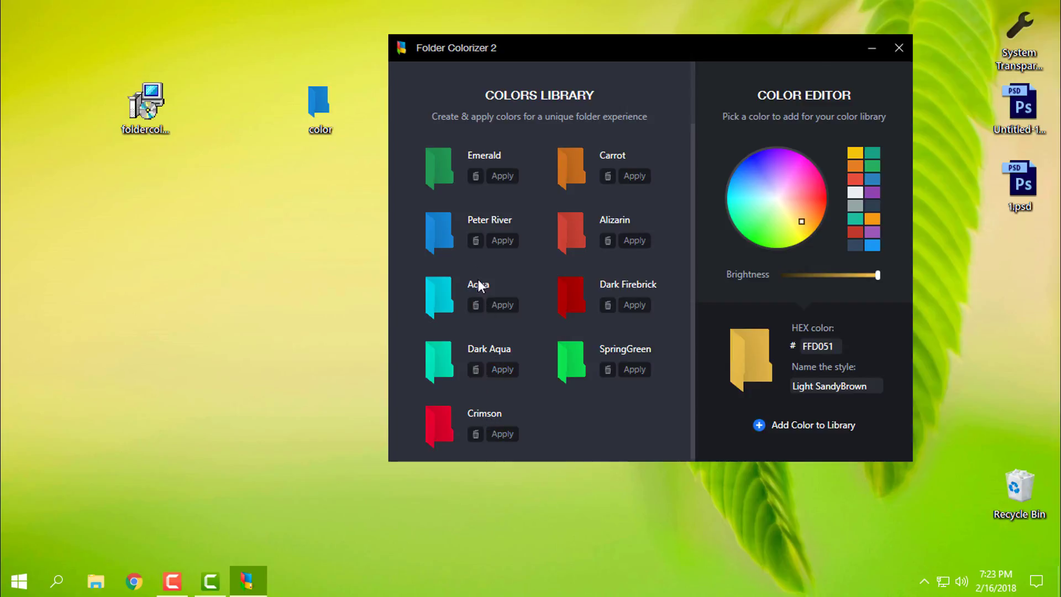
- Delete Emerald and Aqua from the library and add a new DodgerBlue color
{"action": "left_click", "coordinate": [475, 176]}
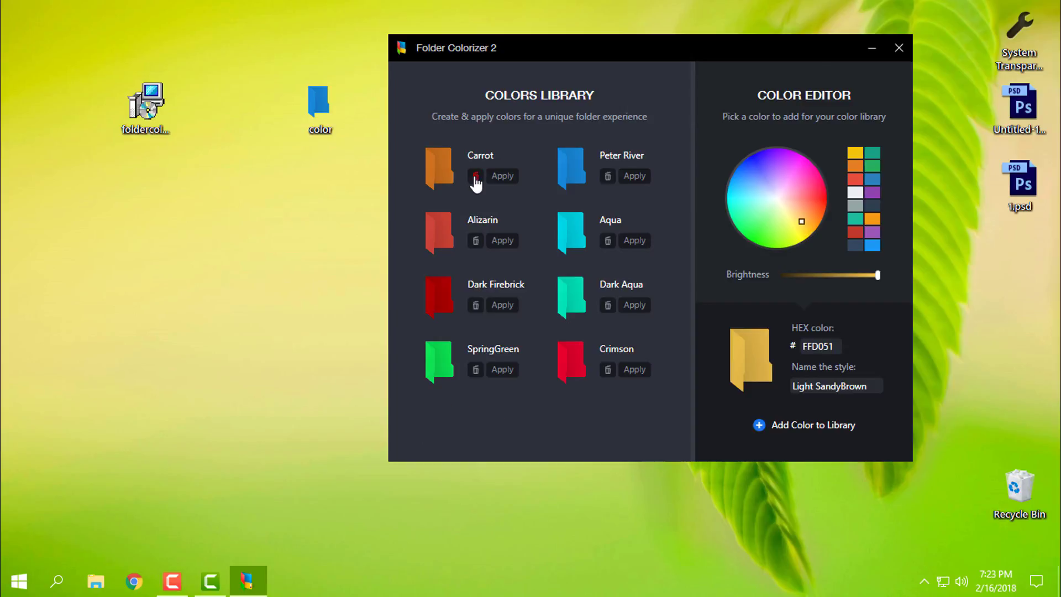
{"action": "left_click", "coordinate": [608, 240]}
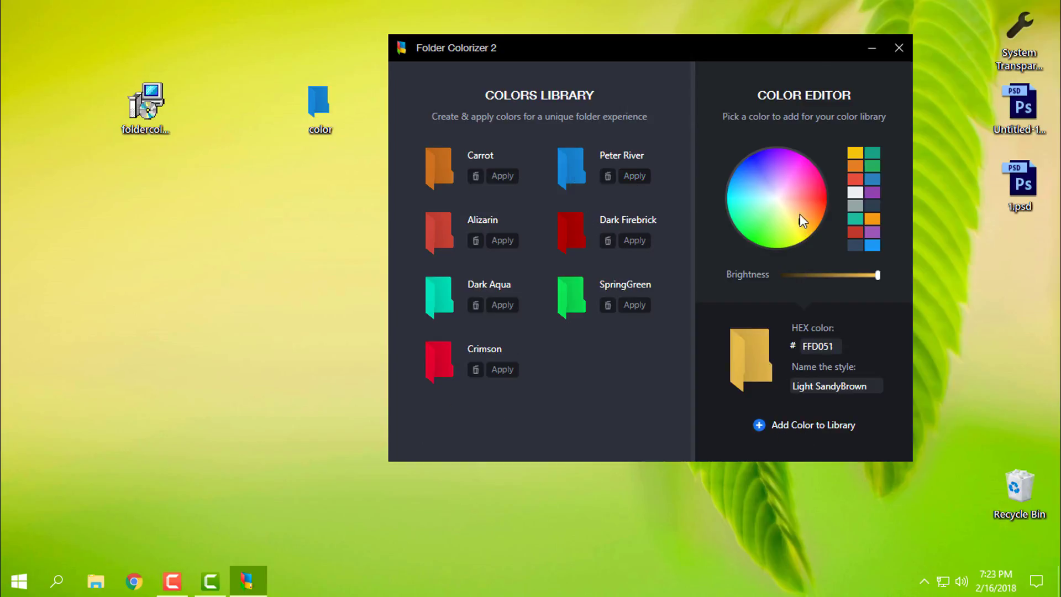
{"action": "mouse_move", "coordinate": [801, 214]}
{"action": "left_mouse_down"}
{"action": "mouse_move", "coordinate": [810, 190]}
{"action": "mouse_move", "coordinate": [761, 150]}
{"action": "left_mouse_up"}
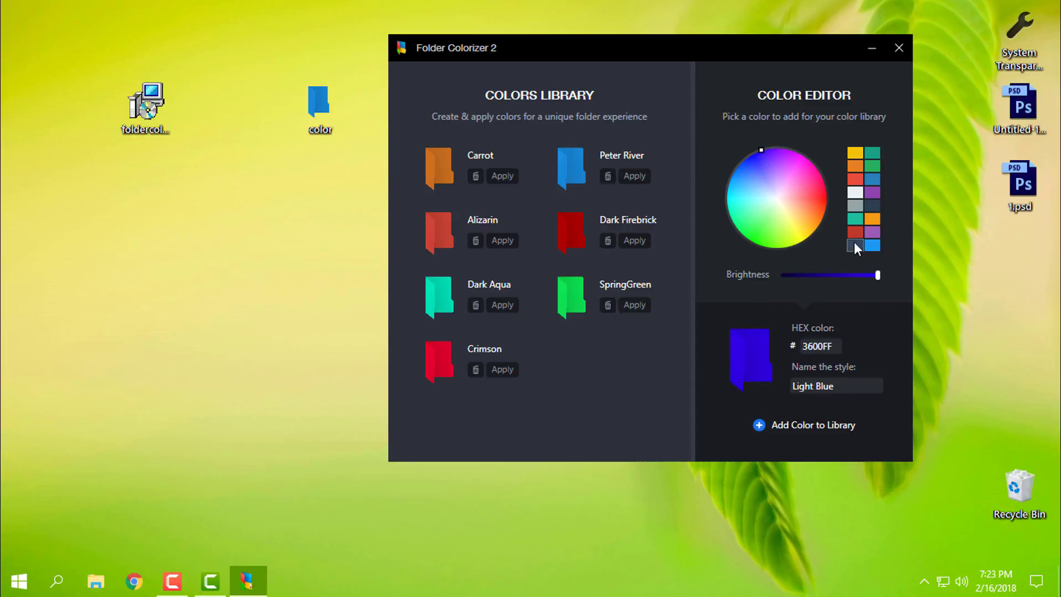
{"action": "left_click", "coordinate": [860, 275]}
{"action": "mouse_move", "coordinate": [733, 156]}
{"action": "left_mouse_down"}
{"action": "mouse_move", "coordinate": [745, 180]}
{"action": "mouse_move", "coordinate": [740, 172]}
{"action": "left_mouse_up"}
{"action": "left_click", "coordinate": [790, 426]}
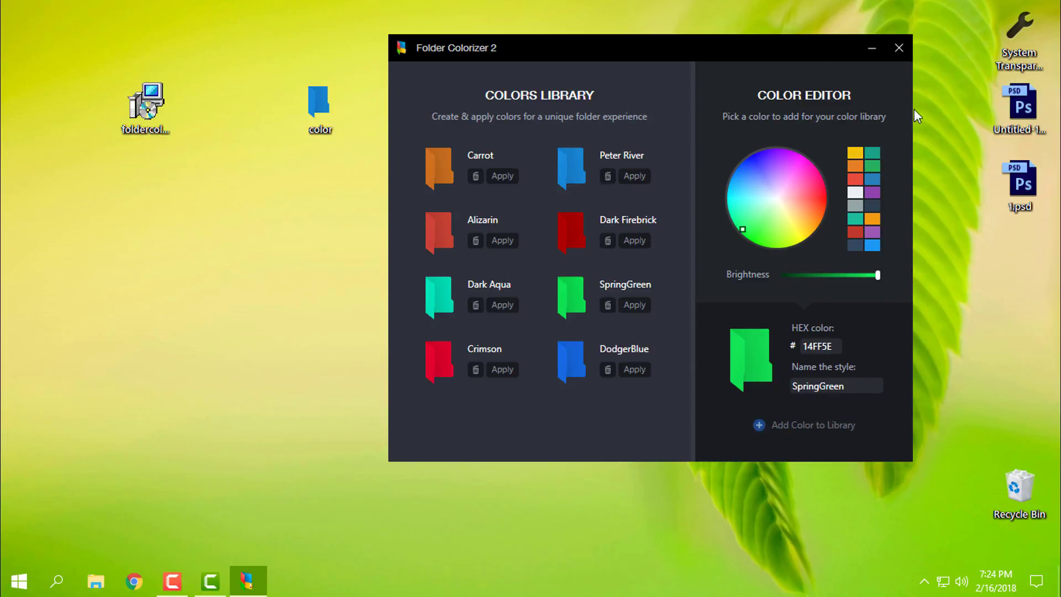
- Close Folder Colorizer and apply DodgerBlue to the 'color' folder via Colorize!
{"action": "left_click", "coordinate": [903, 55]}
{"action": "right_click", "coordinate": [393, 139]}
{"action": "right_click", "coordinate": [314, 93]}
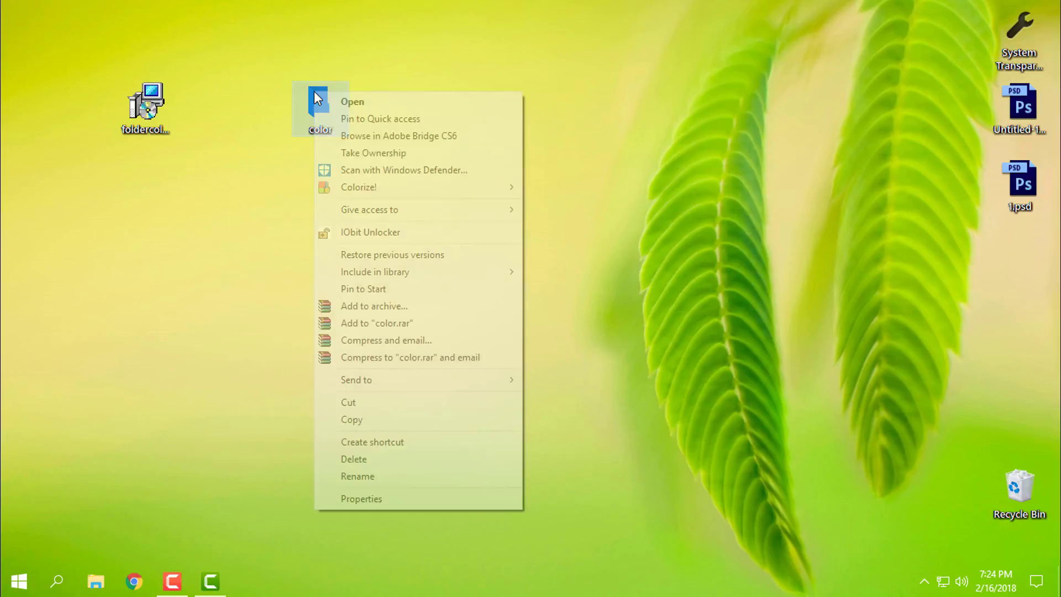
{"action": "mouse_move", "coordinate": [406, 188]}
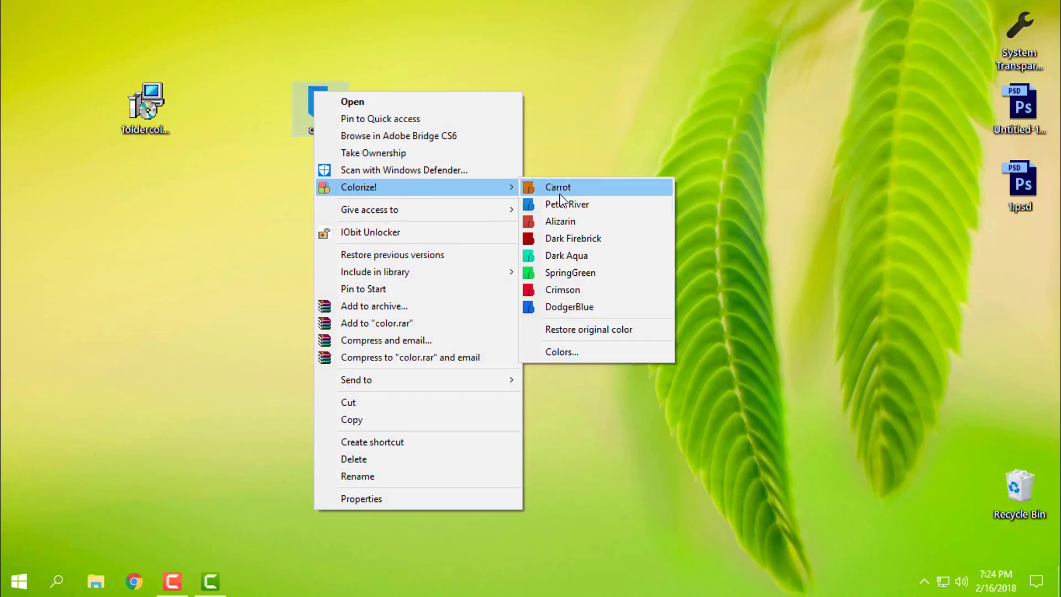
{"action": "left_click", "coordinate": [584, 306]}
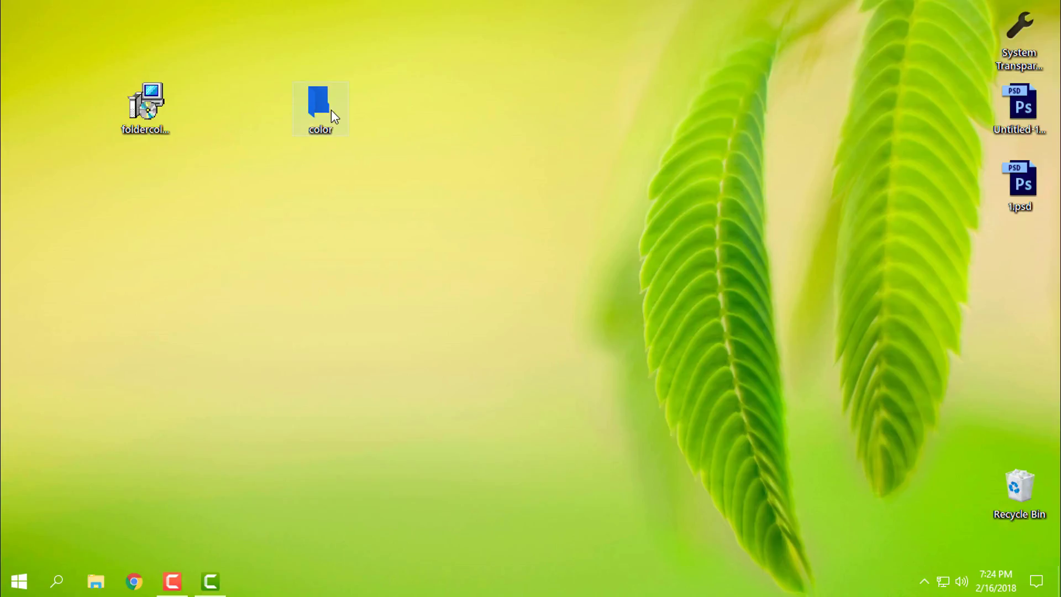
- Open the Disk D (C:) drive under This PC in File Explorer and refresh the view
{"action": "left_click", "coordinate": [95, 580]}
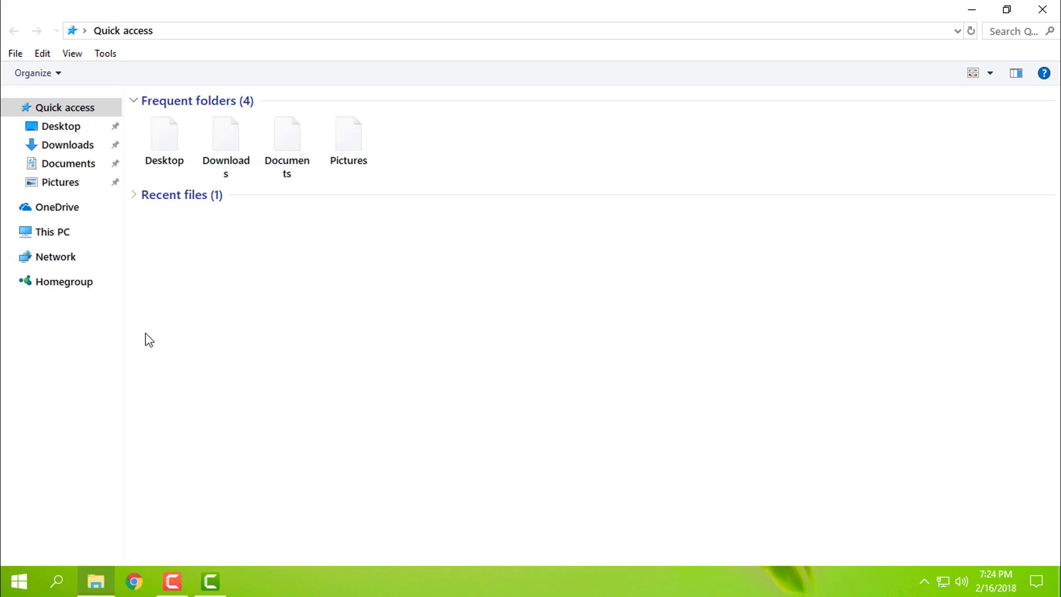
{"action": "left_click", "coordinate": [82, 230]}
{"action": "double_click", "coordinate": [196, 221]}
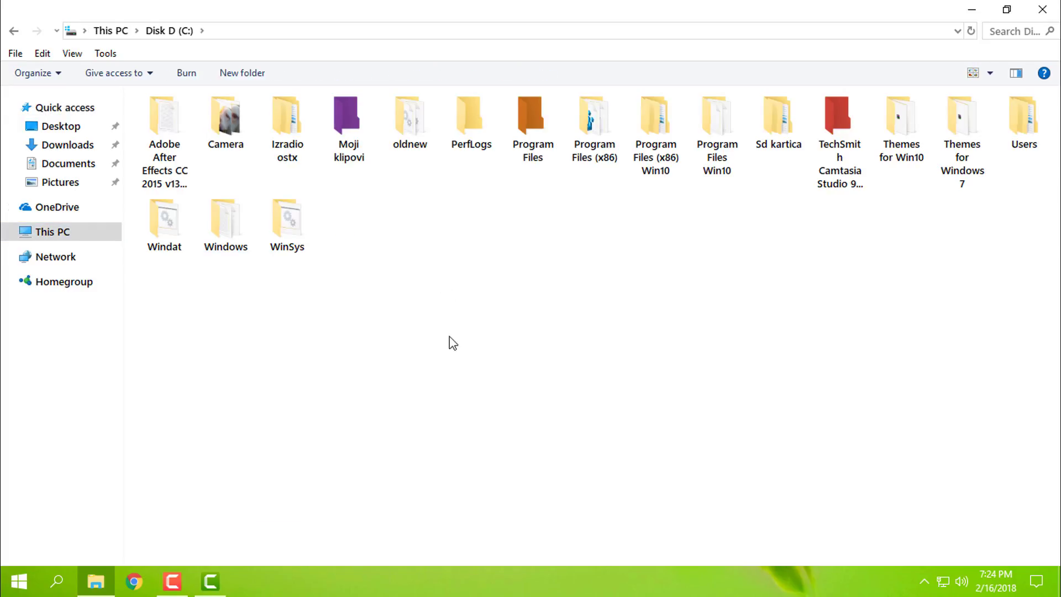
{"action": "right_click", "coordinate": [399, 222]}
{"action": "left_click", "coordinate": [420, 298]}
{"action": "left_click_drag", "start_coordinate": [357, 210], "coordinate": [906, 373]}
{"action": "left_click_drag", "start_coordinate": [1011, 337], "coordinate": [644, 314]}
- Check the Colorize! menu for Program Files (x86), dismiss it, then select that folder
{"action": "right_click", "coordinate": [605, 139]}
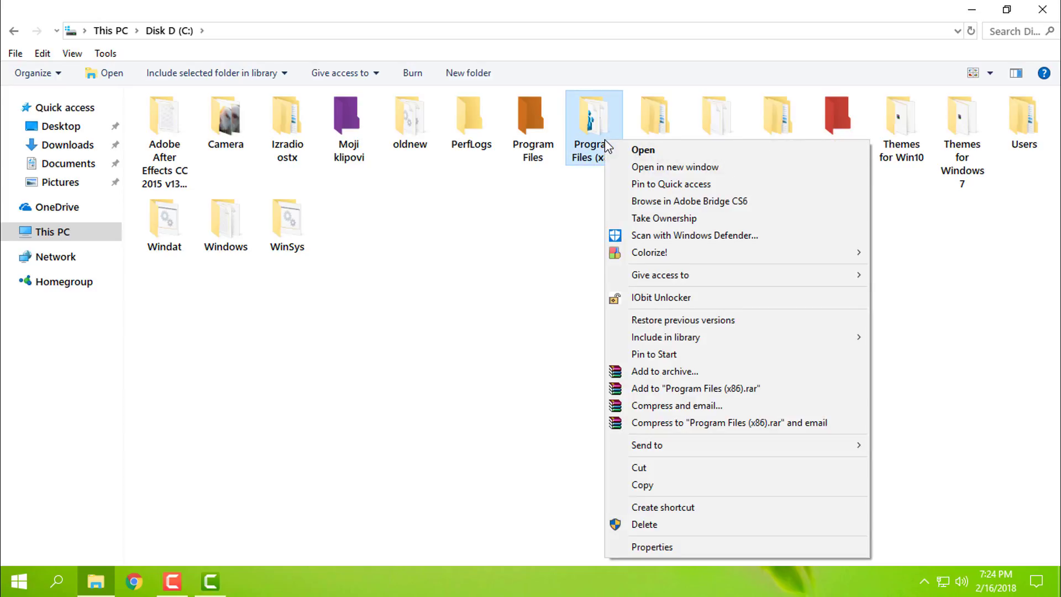
{"action": "mouse_move", "coordinate": [758, 257]}
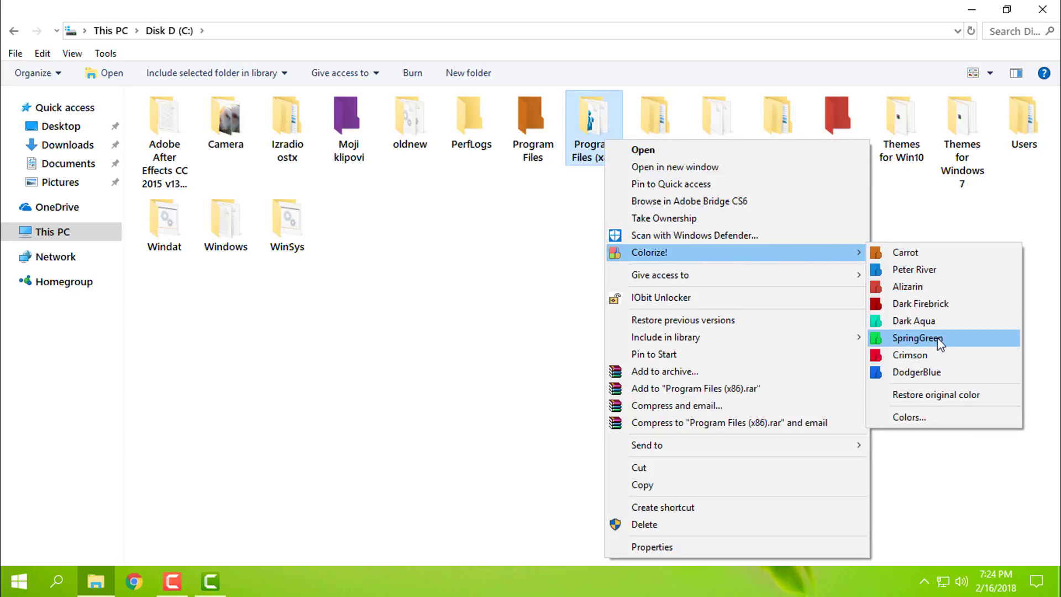
{"action": "left_click", "coordinate": [528, 237]}
{"action": "left_click", "coordinate": [656, 166]}
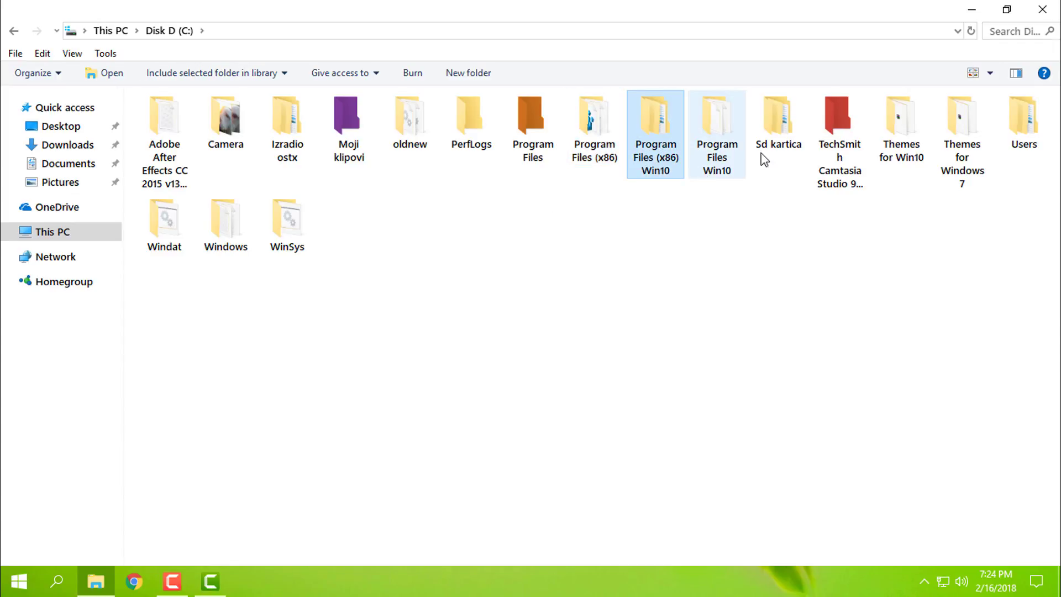
- Colour the Sd kartica folder Dark Aqua using Colorize!
{"action": "left_click", "coordinate": [779, 152]}
{"action": "right_click", "coordinate": [783, 136]}
{"action": "mouse_move", "coordinate": [855, 246]}
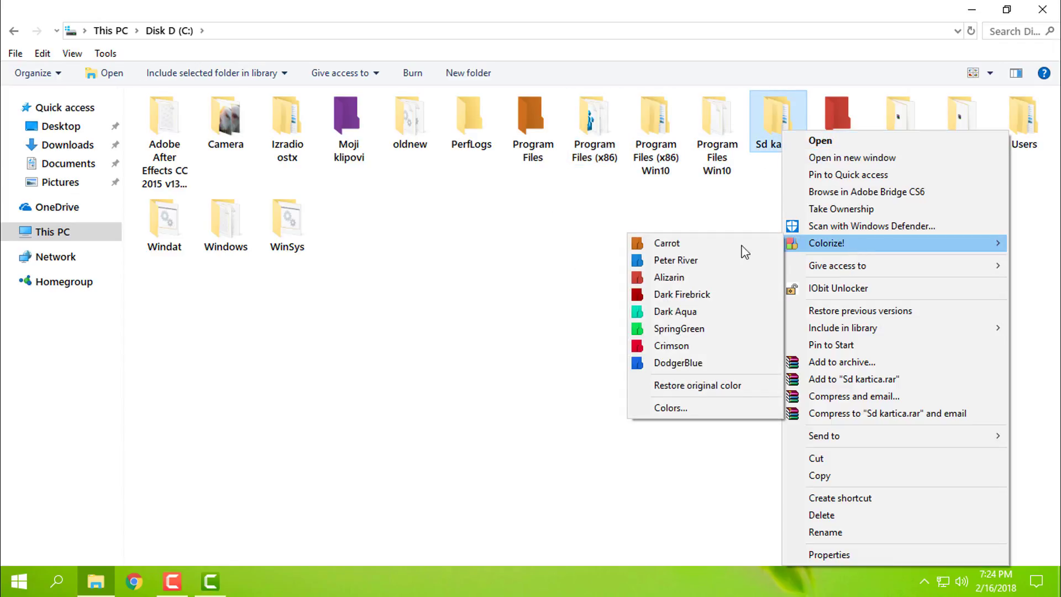
{"action": "left_click", "coordinate": [675, 319]}
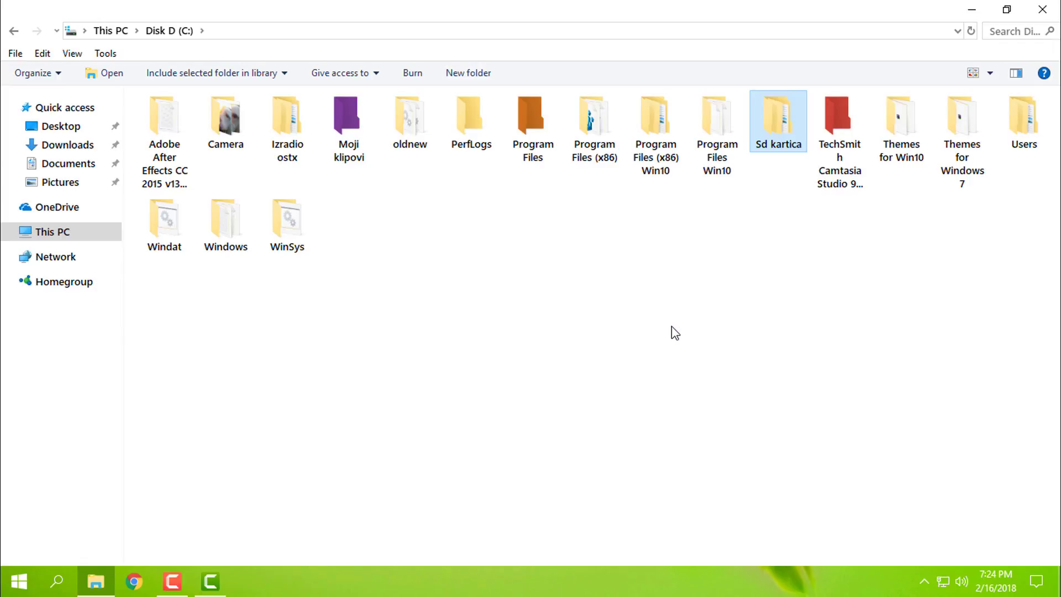
- Restore Sd kartica's original folder colour and close File Explorer
{"action": "right_click", "coordinate": [786, 132]}
{"action": "right_click", "coordinate": [775, 117]}
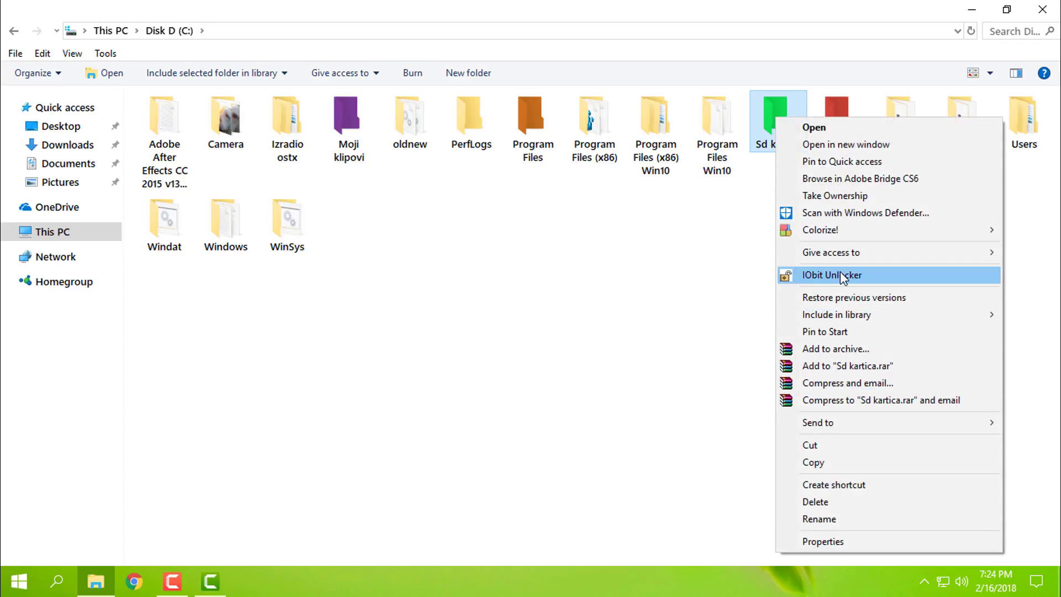
{"action": "mouse_move", "coordinate": [827, 231]}
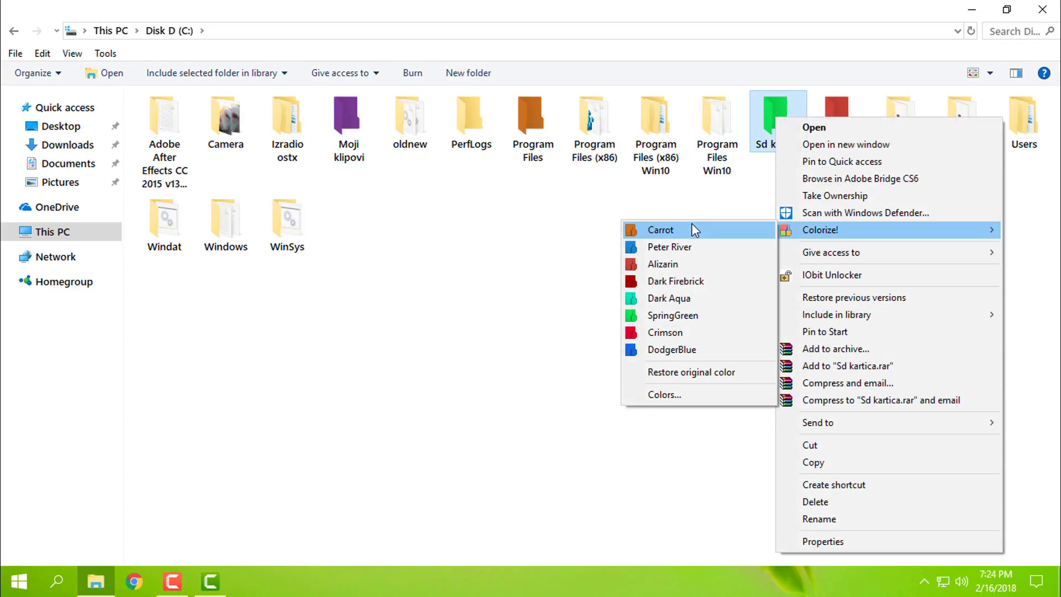
{"action": "left_click", "coordinate": [661, 374]}
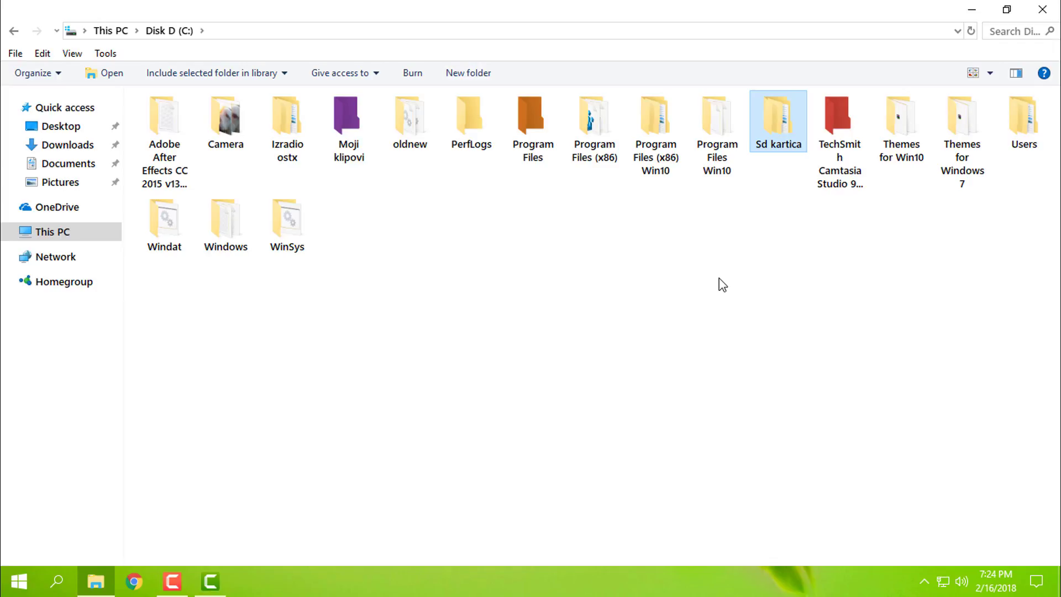
{"action": "left_click", "coordinate": [1043, 9]}
{"action": "right_click", "coordinate": [494, 128]}
{"action": "left_click", "coordinate": [531, 190]}
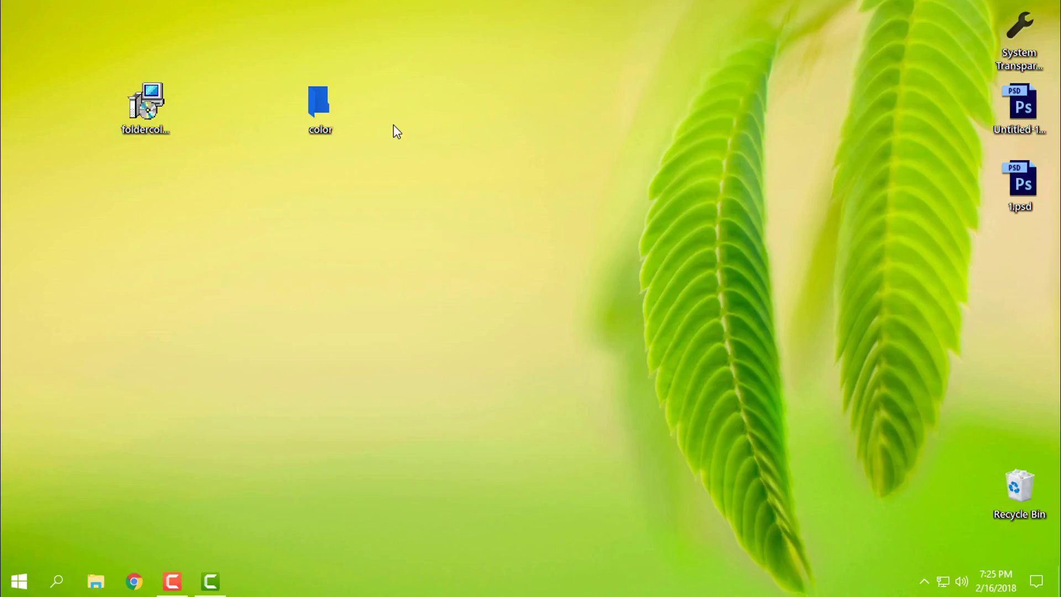
{"action": "left_click", "coordinate": [167, 104]}
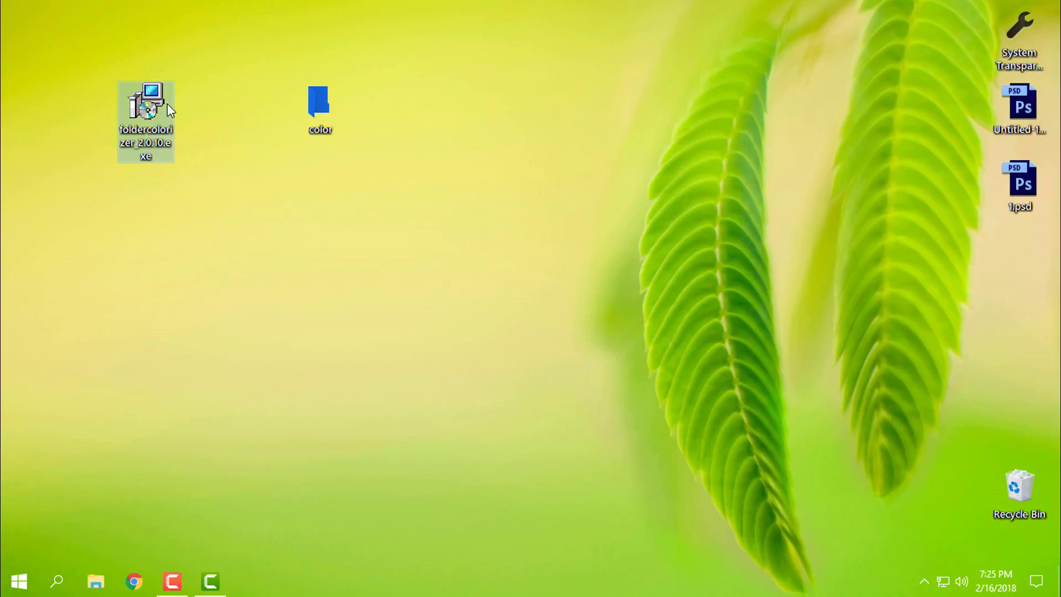